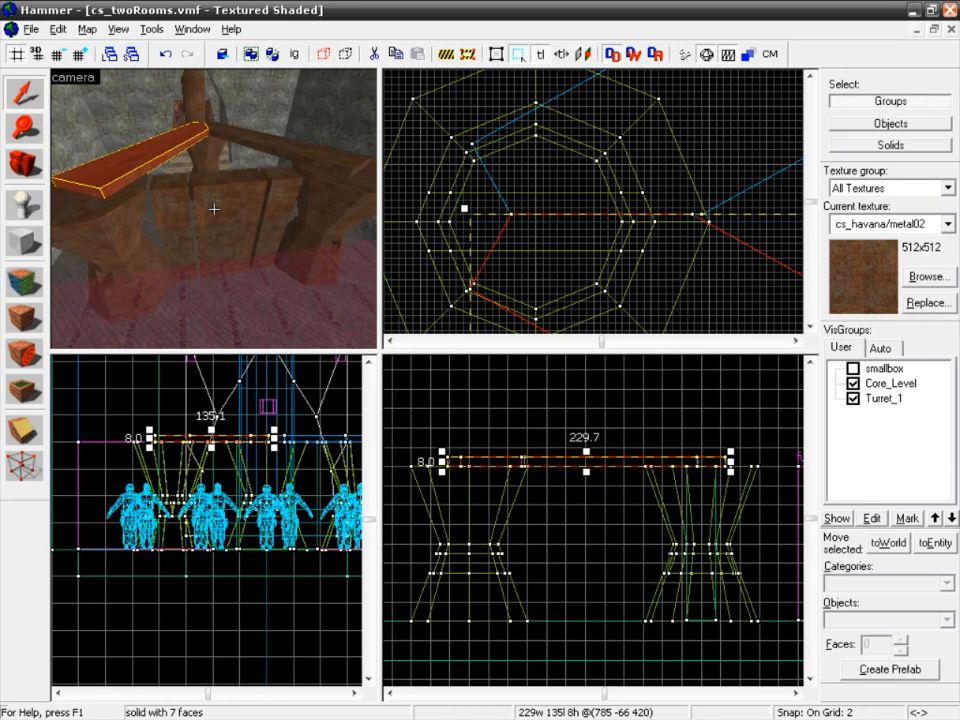
Step: Place a prop_static entity on the stone floor in front of the rusty metal wall
key(s)
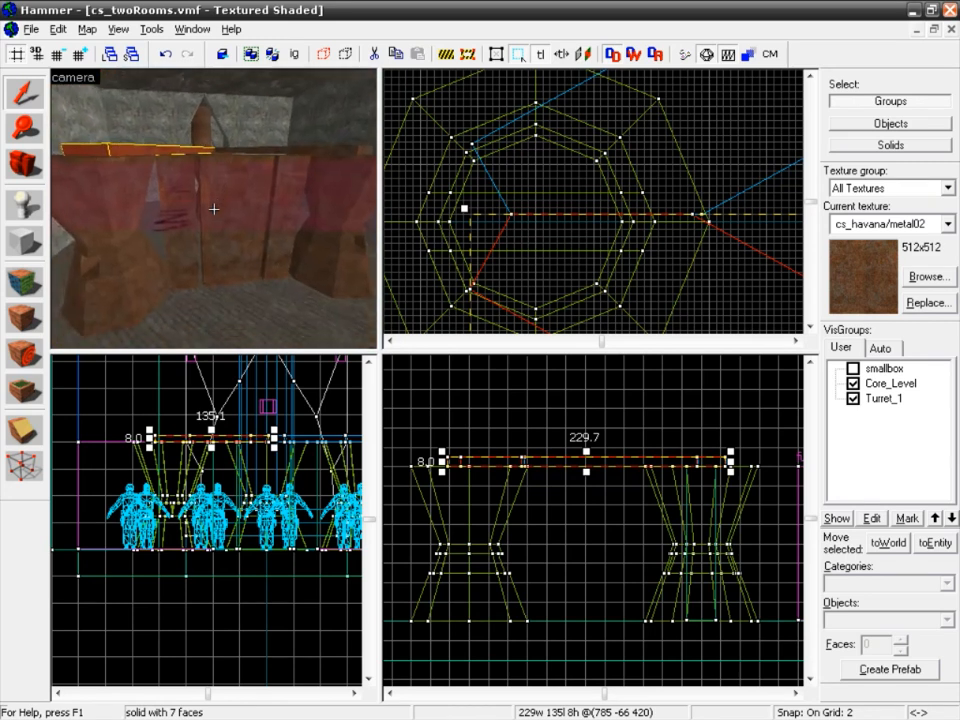
key(w)
key(s)
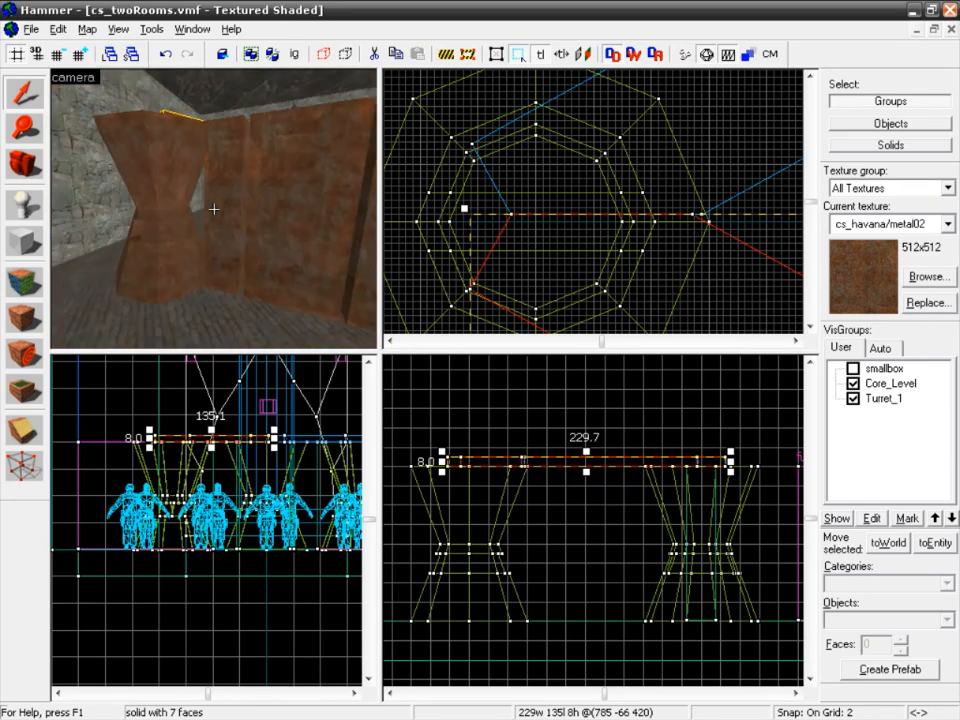
key(w)
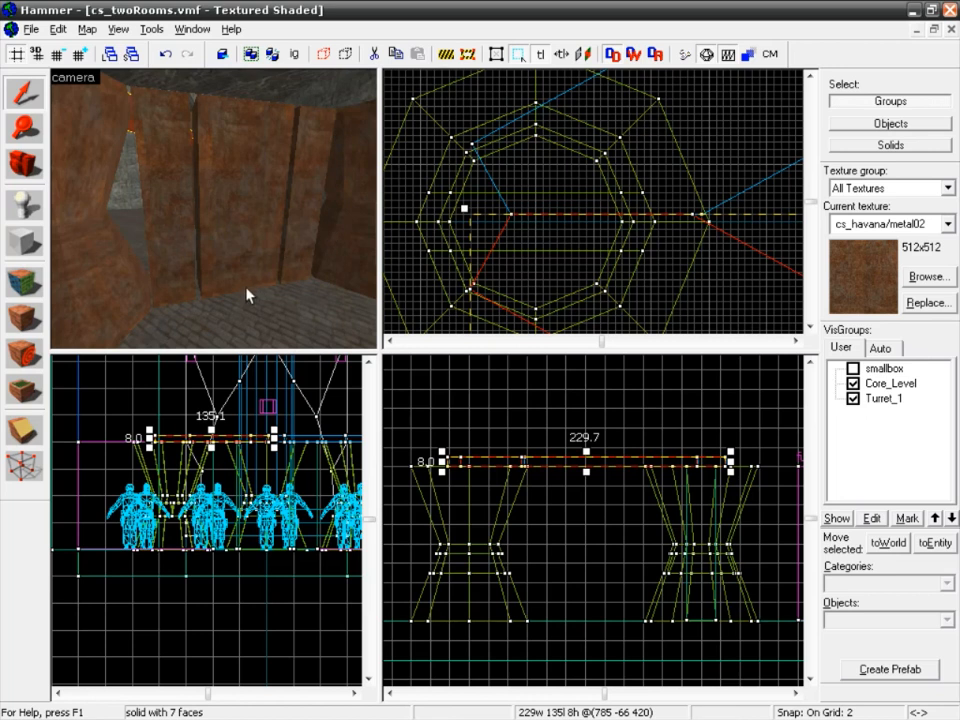
click(24, 241)
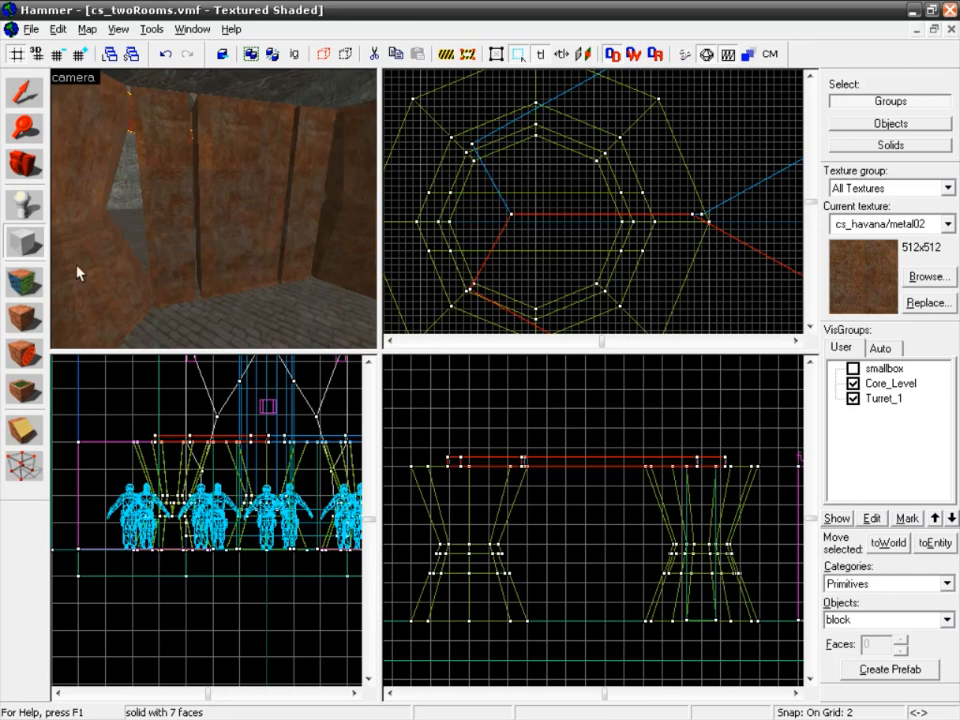
click(24, 204)
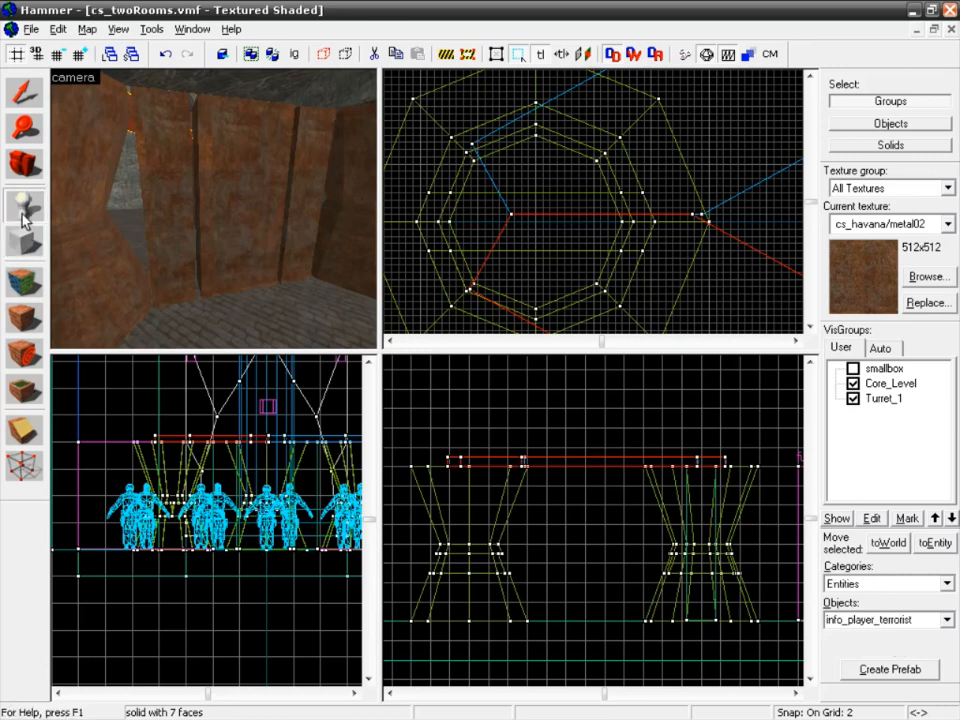
double_click(902, 619)
text(prop_)
text(_)
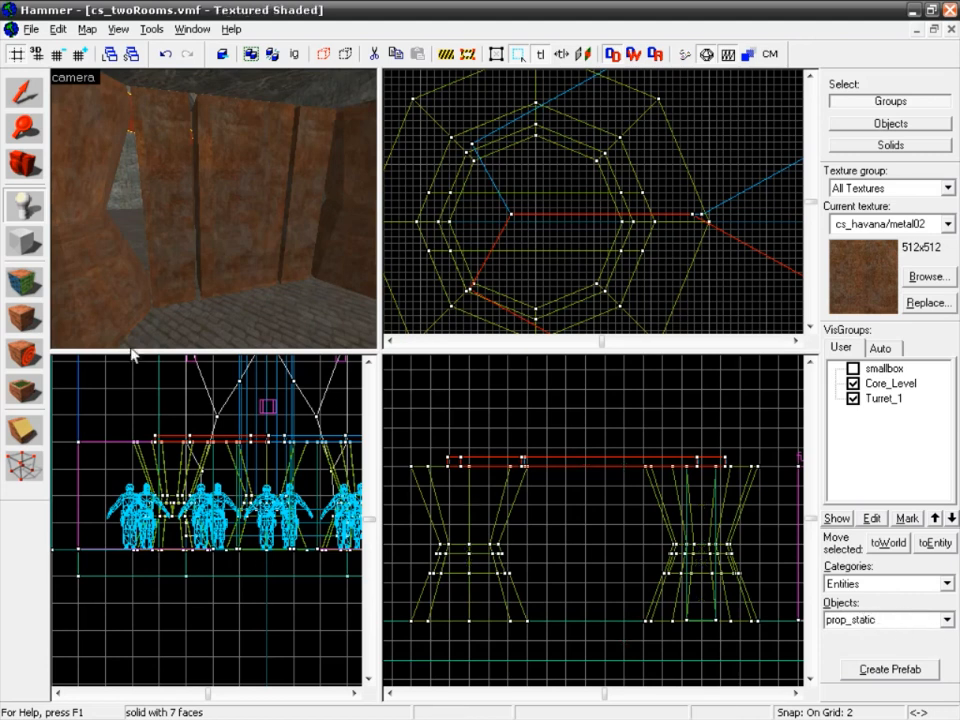
click(247, 313)
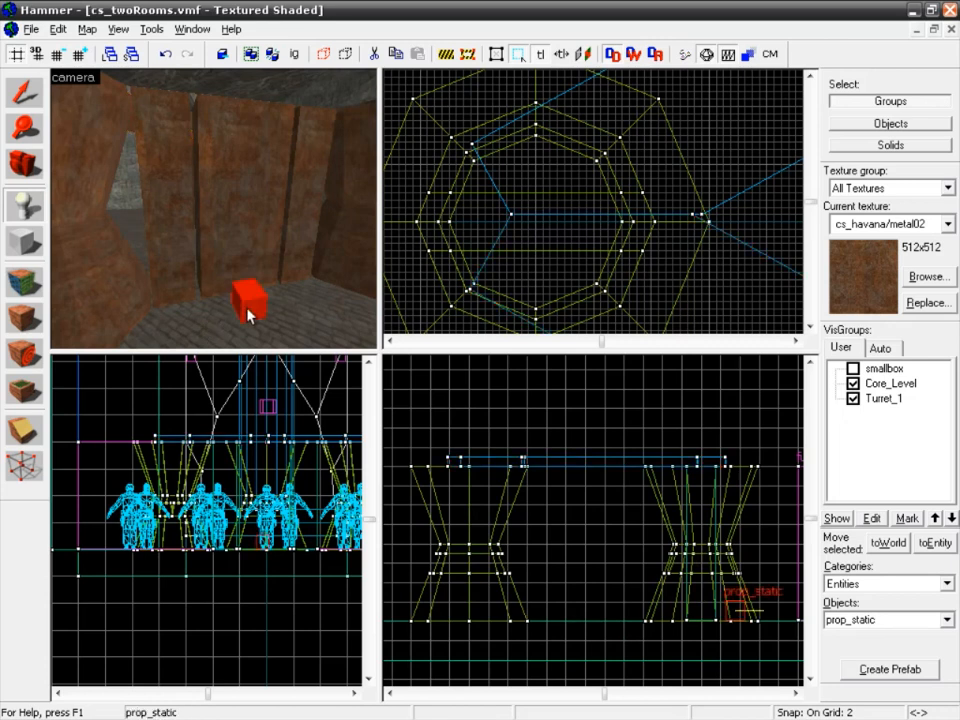
Step: Open the model browser for the placed prop_static's World Model property
click(24, 94)
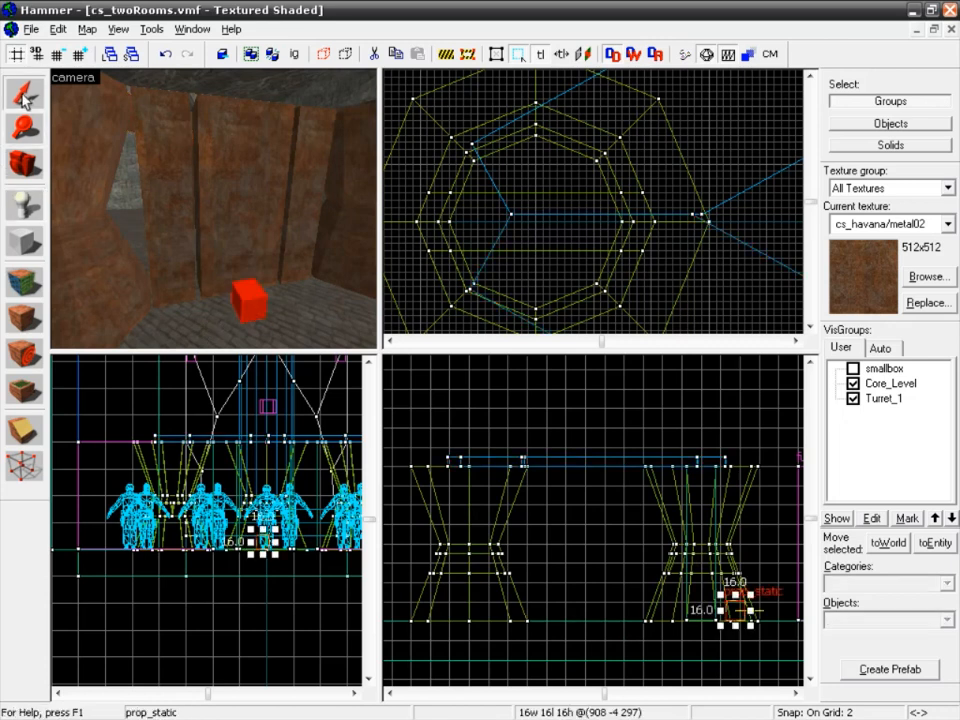
double_click(253, 300)
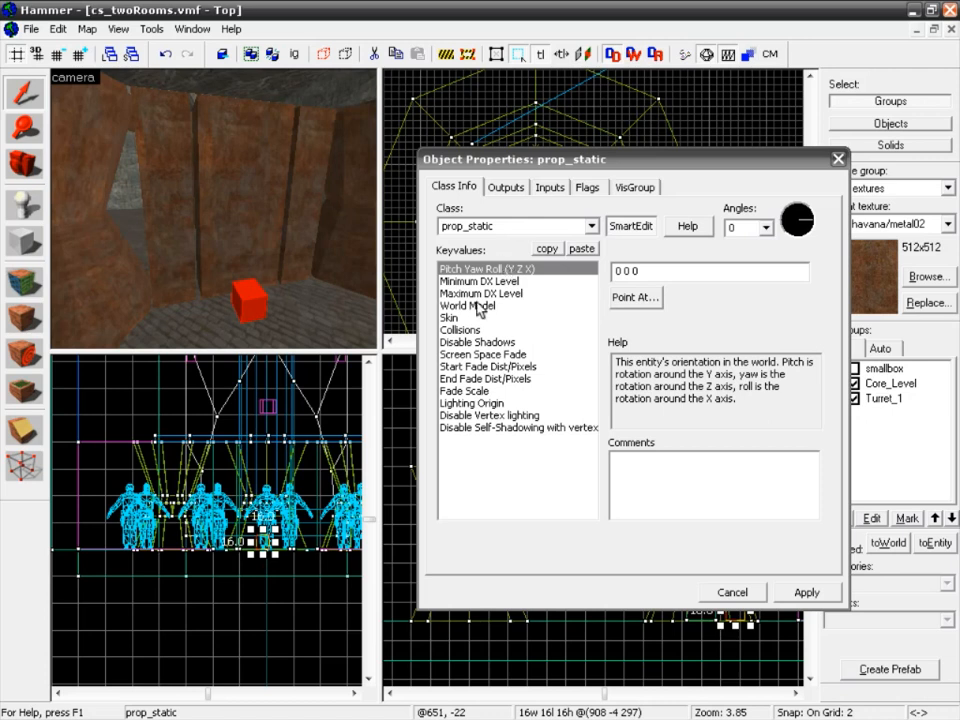
click(468, 306)
click(631, 297)
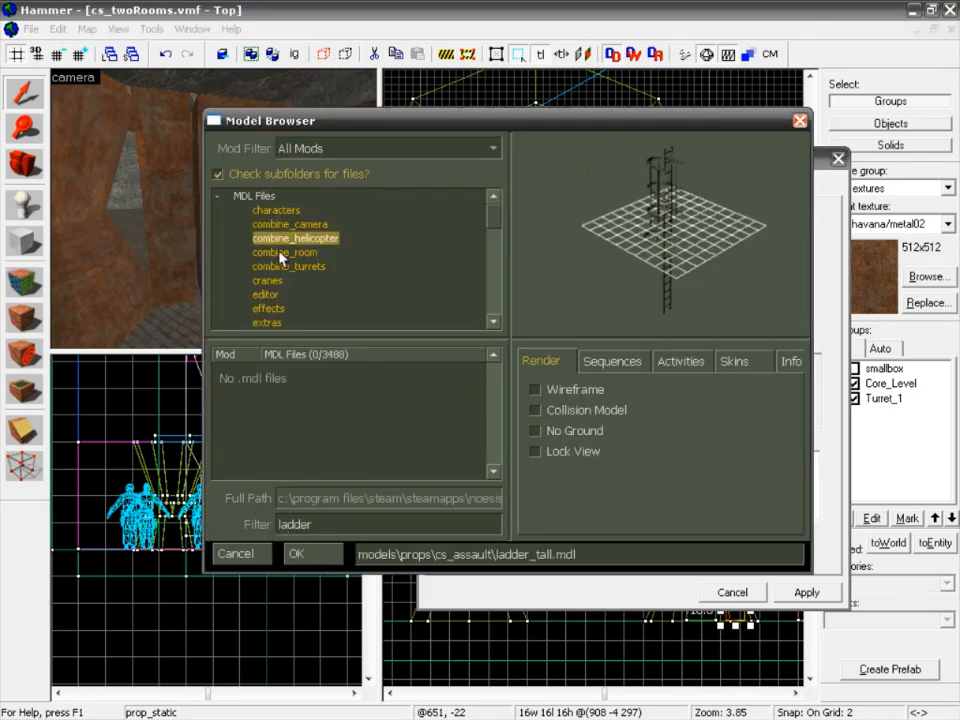
Step: Browse the model folders with the ladder filter and show the ladders in props_c17
click(283, 253)
click(283, 267)
click(279, 225)
click(267, 211)
click(276, 225)
click(278, 239)
click(280, 253)
click(279, 281)
click(278, 296)
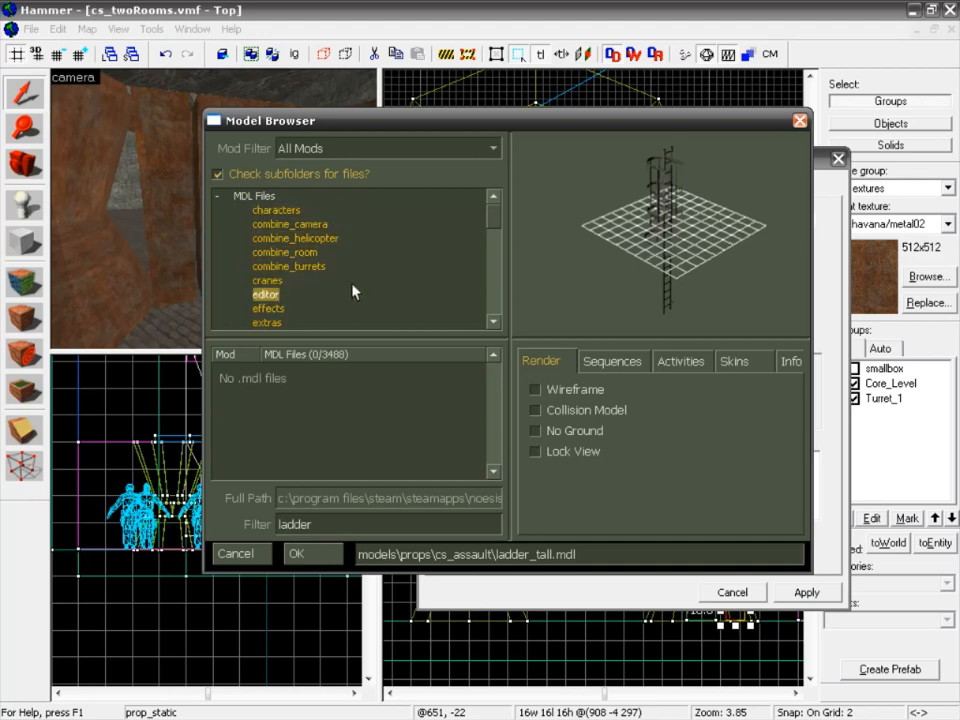
drag(494, 220, 494, 260)
click(280, 267)
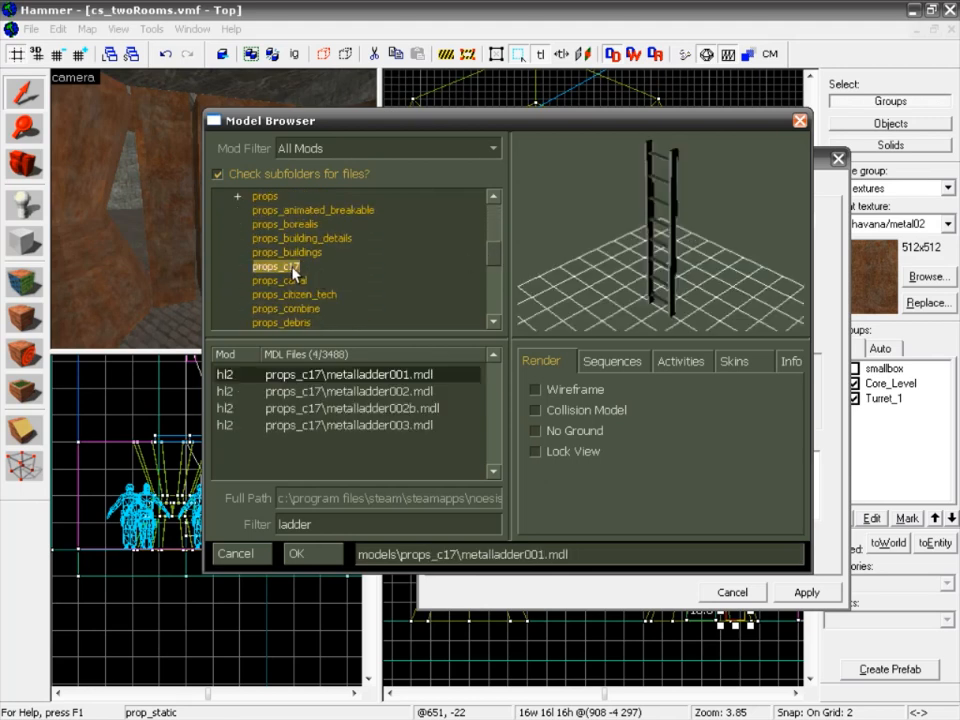
Step: Compare the props_c17 ladder models and apply metalladder001.mdl as the prop's world model
click(355, 408)
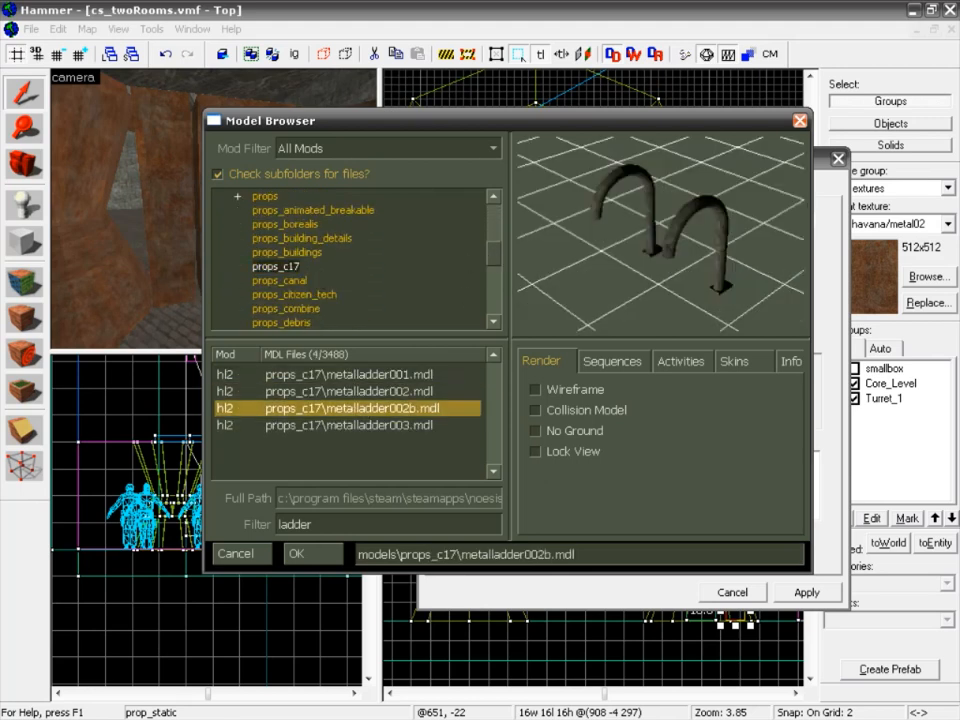
click(368, 393)
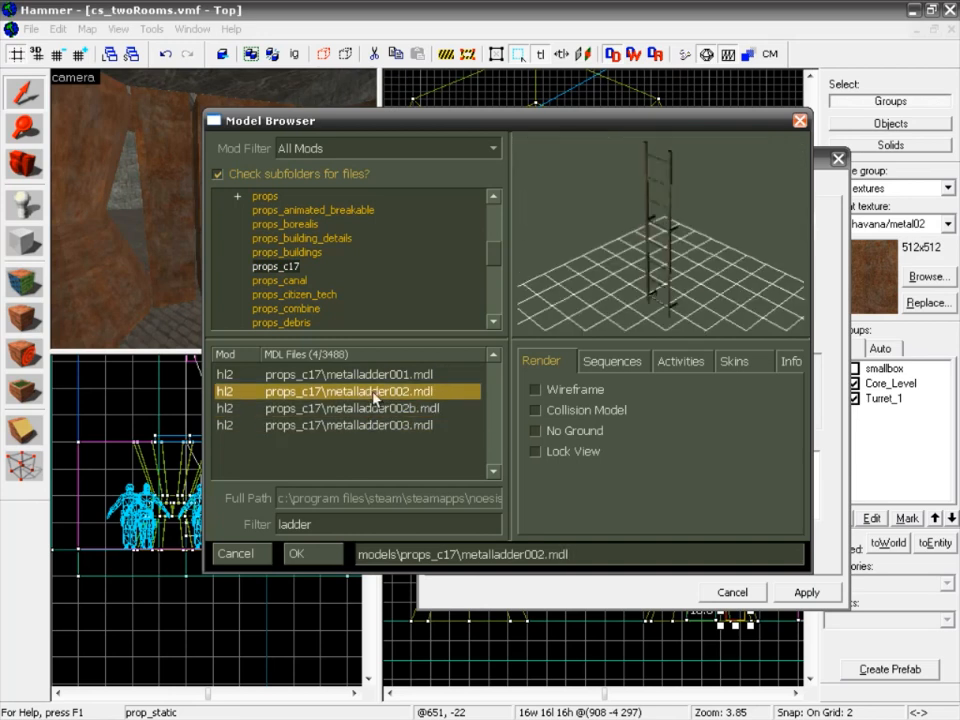
key(Up)
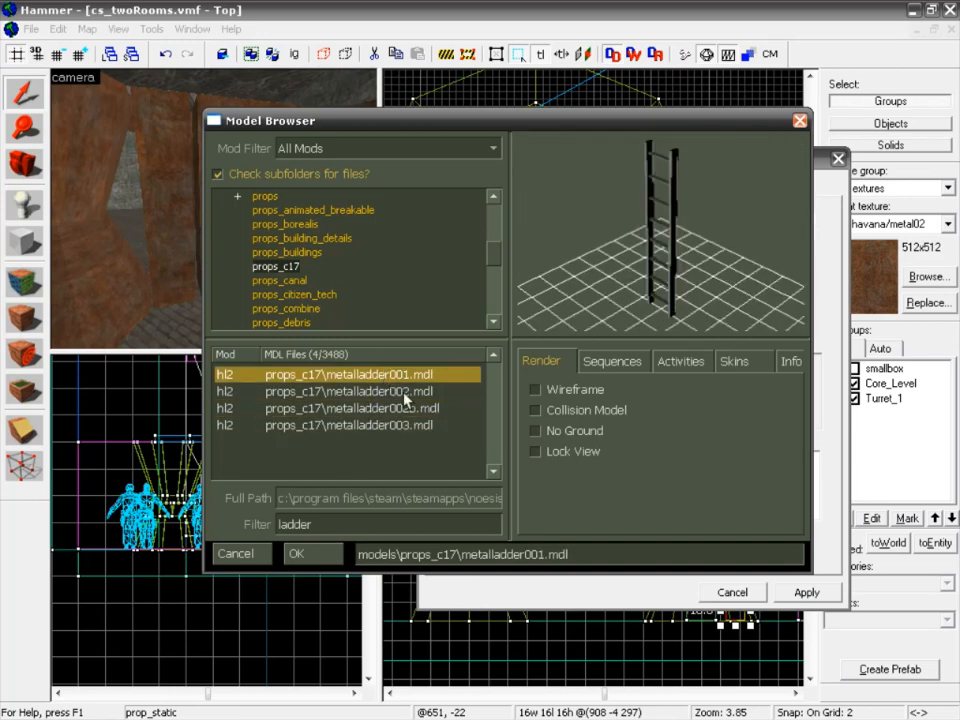
click(300, 553)
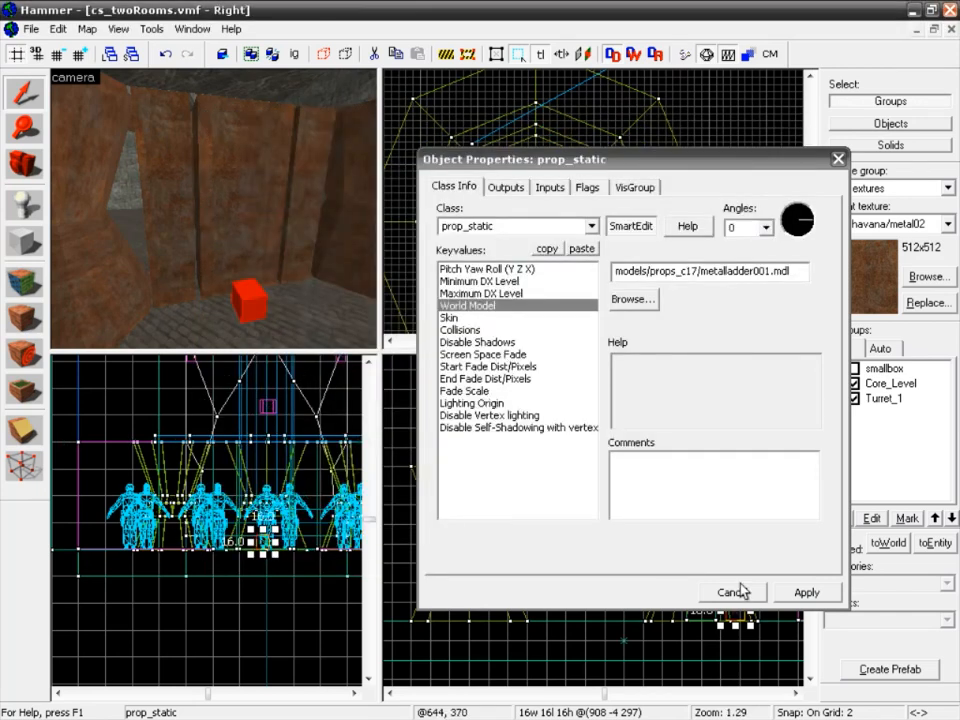
click(808, 593)
click(293, 341)
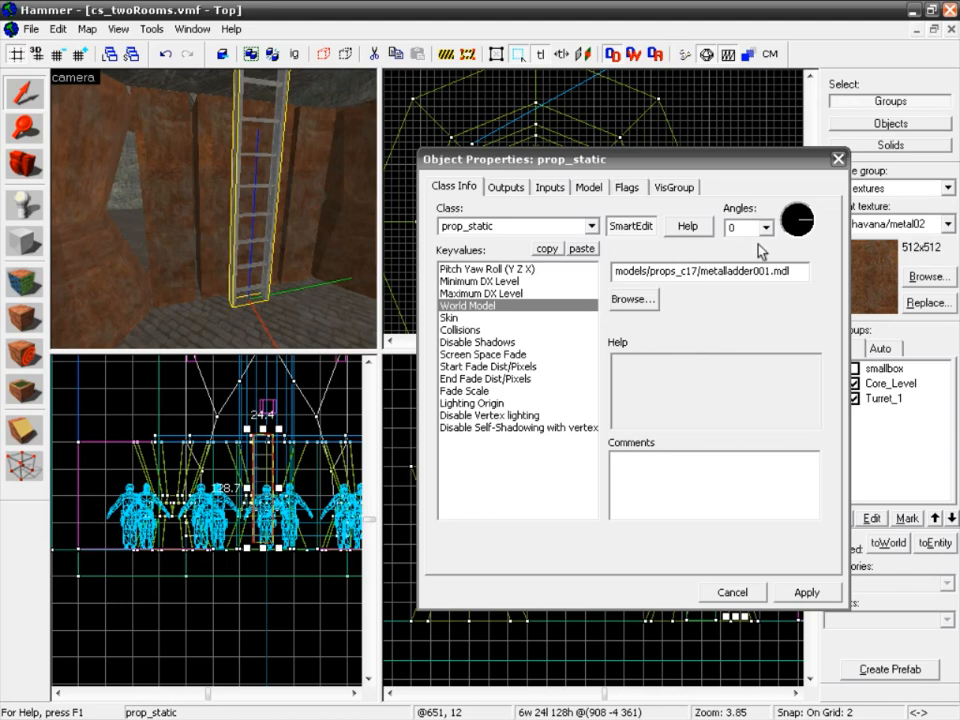
click(838, 161)
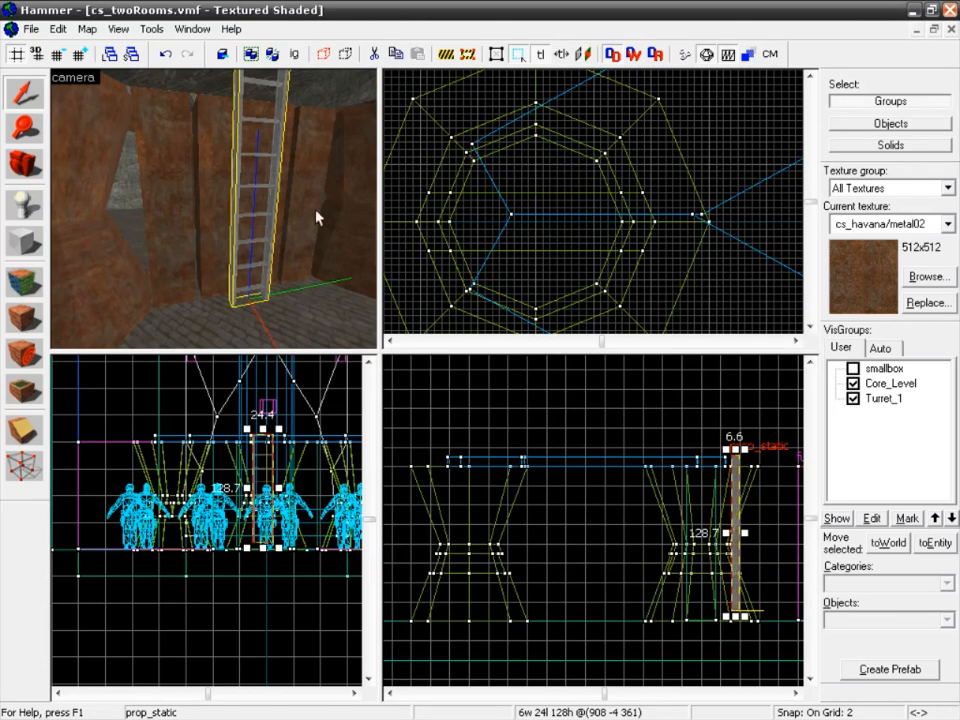
Step: Lower the ladder prop about 9 units so its base sits on the floor
key(z)
key(w)
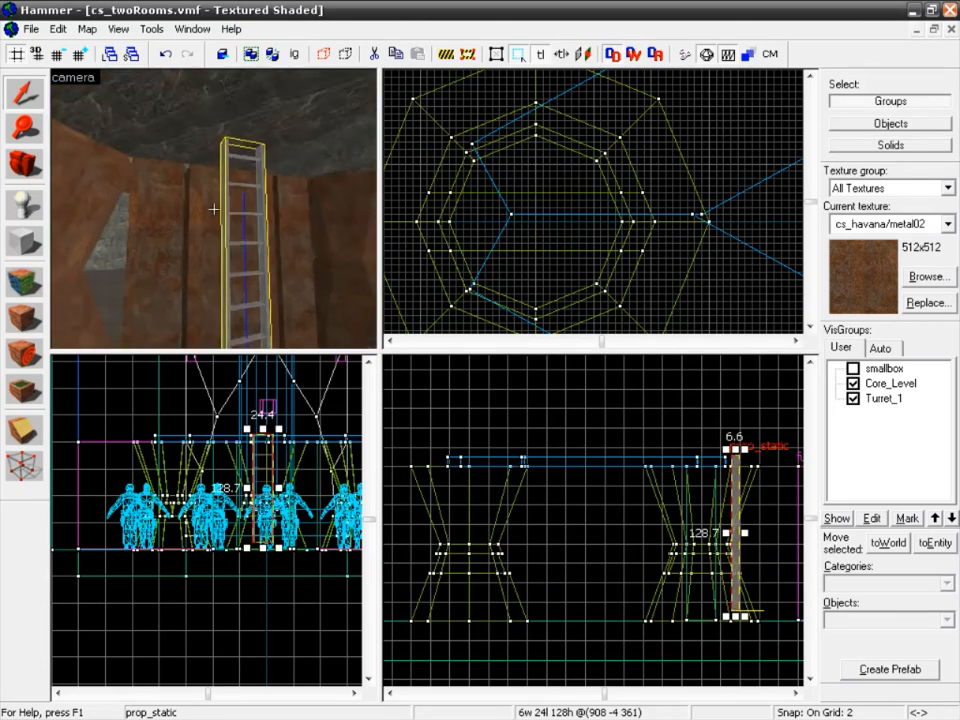
key(d)
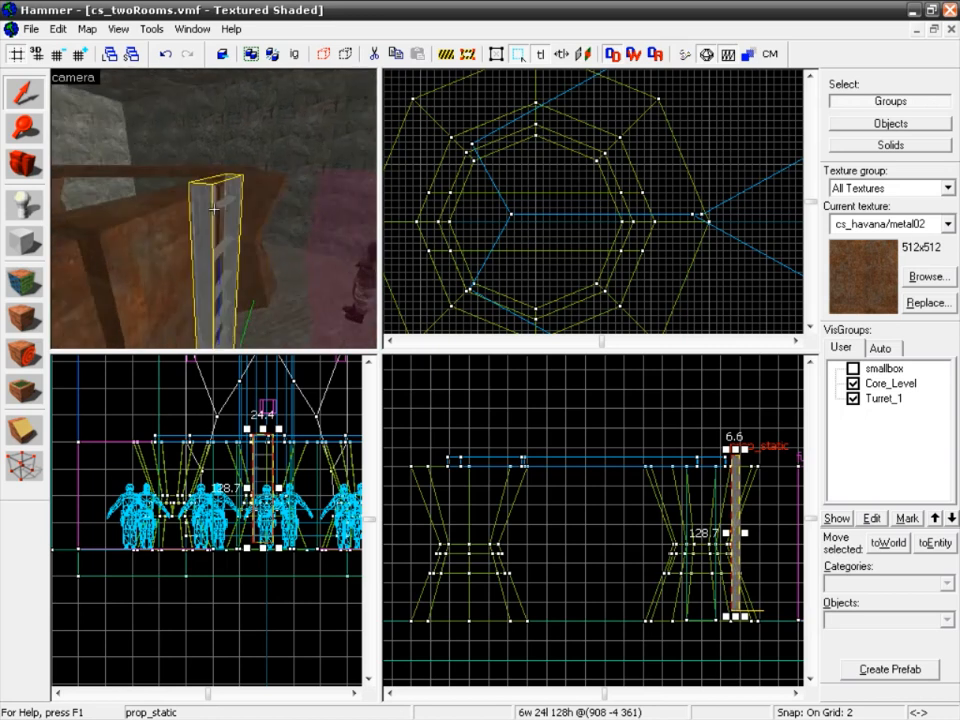
key(a)
key(d)
key(s)
key(z)
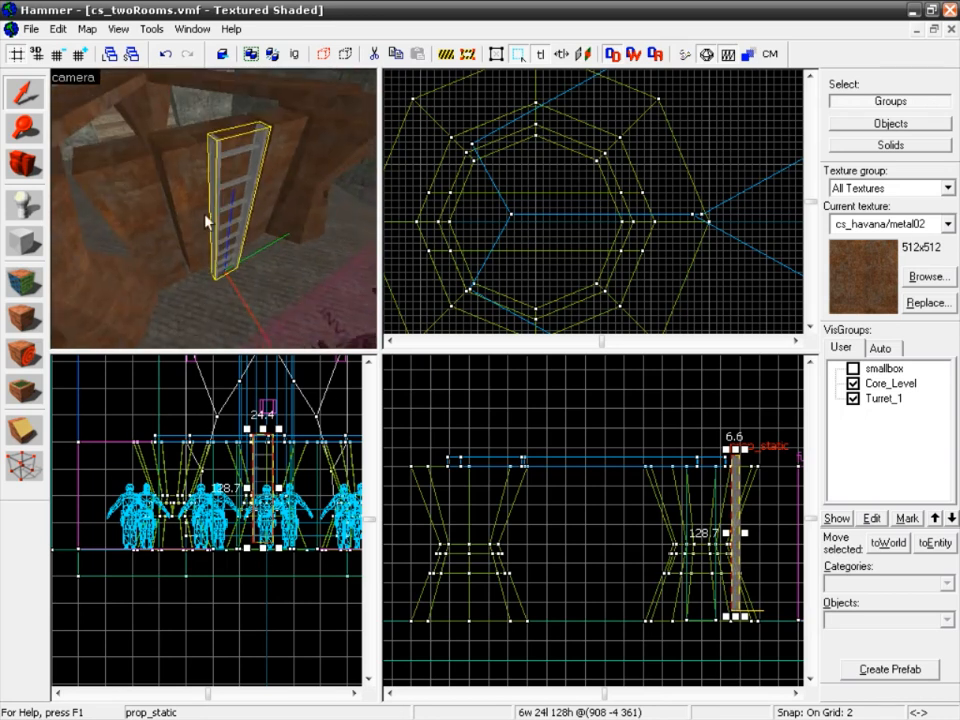
drag(735, 480, 734, 489)
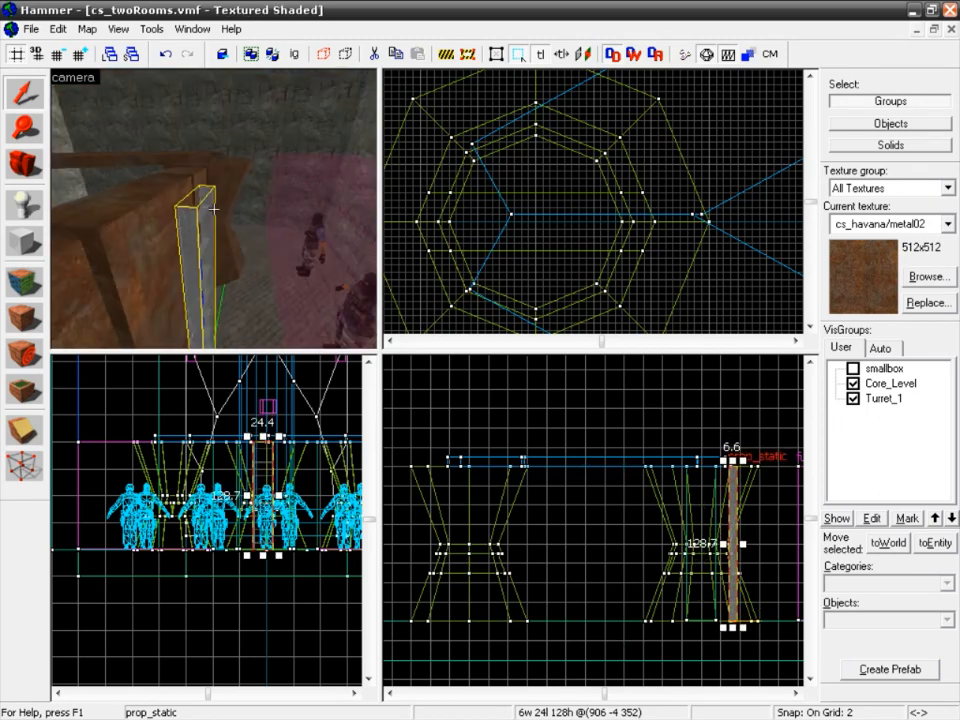
Step: Move the ladder prop about 10 units horizontally so it stands against the rusty metal wall
key(z)
key(a)
key(z)
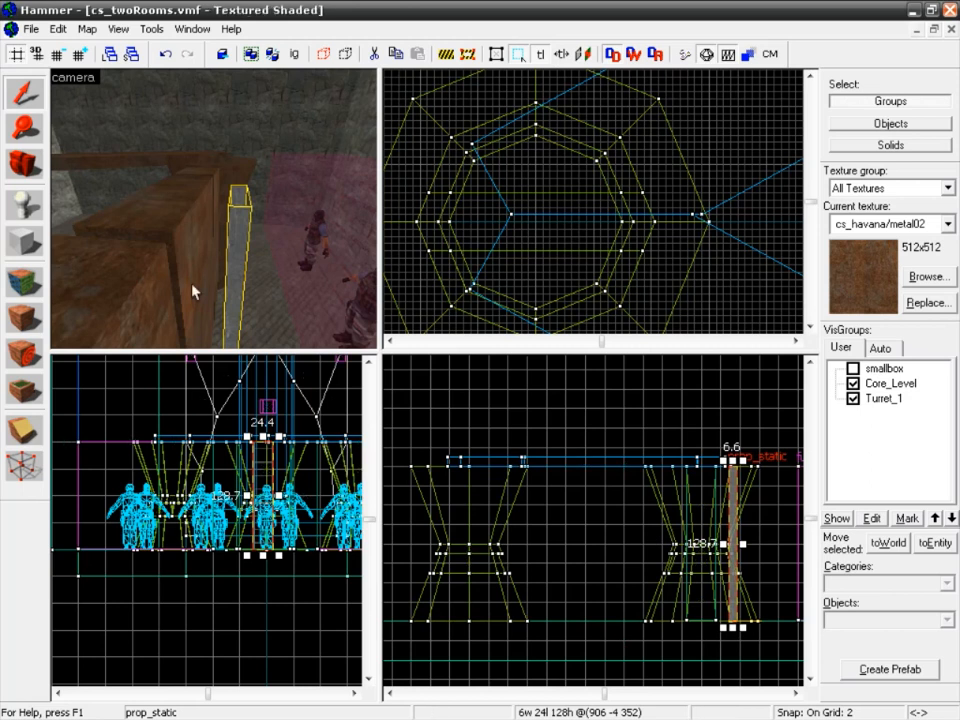
scroll(262, 497, up, 4)
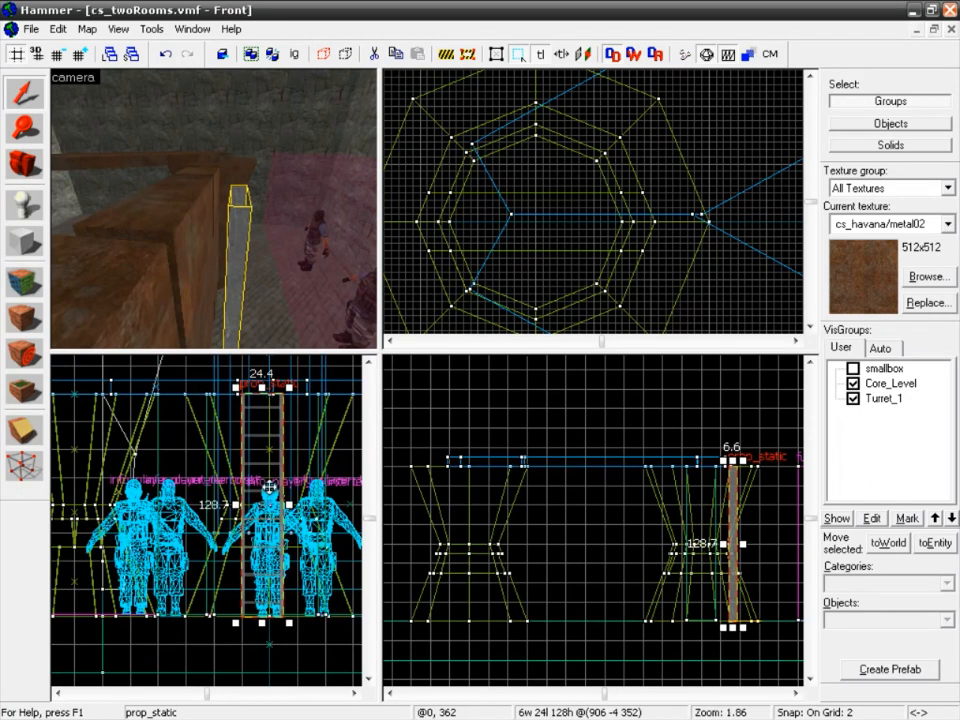
scroll(539, 250, down, 5)
middle_drag(634, 231, 530, 238)
middle_drag(722, 240, 555, 216)
scroll(604, 232, up, 8)
drag(584, 210, 521, 208)
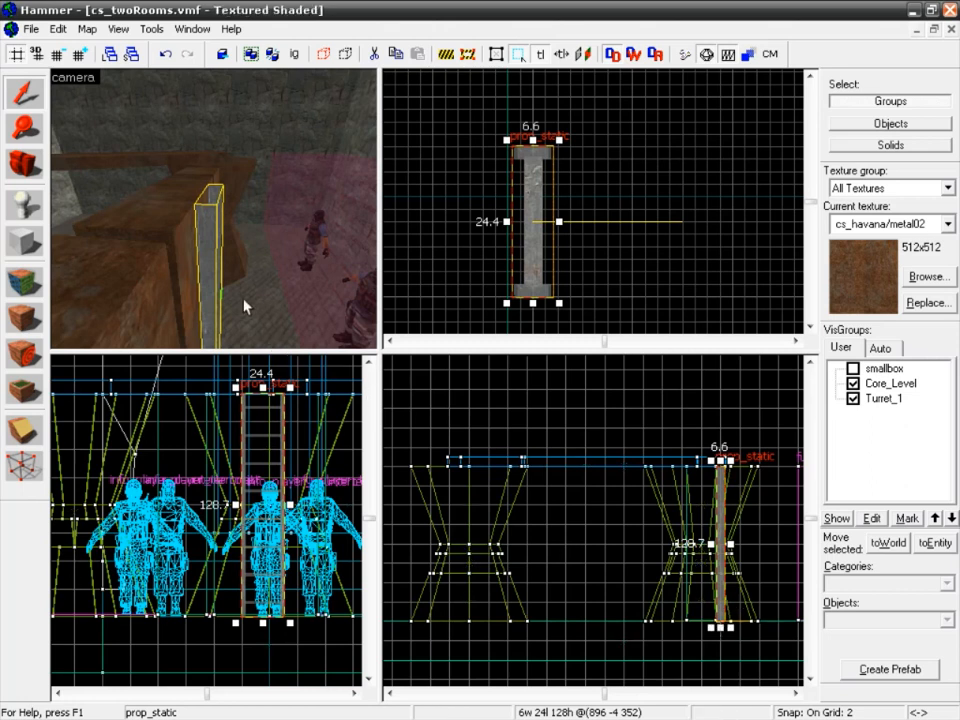
Step: Inspect how the ladder fits against the wall and floor, and select the floor brush instead of the ladder
key(z)
key(d)
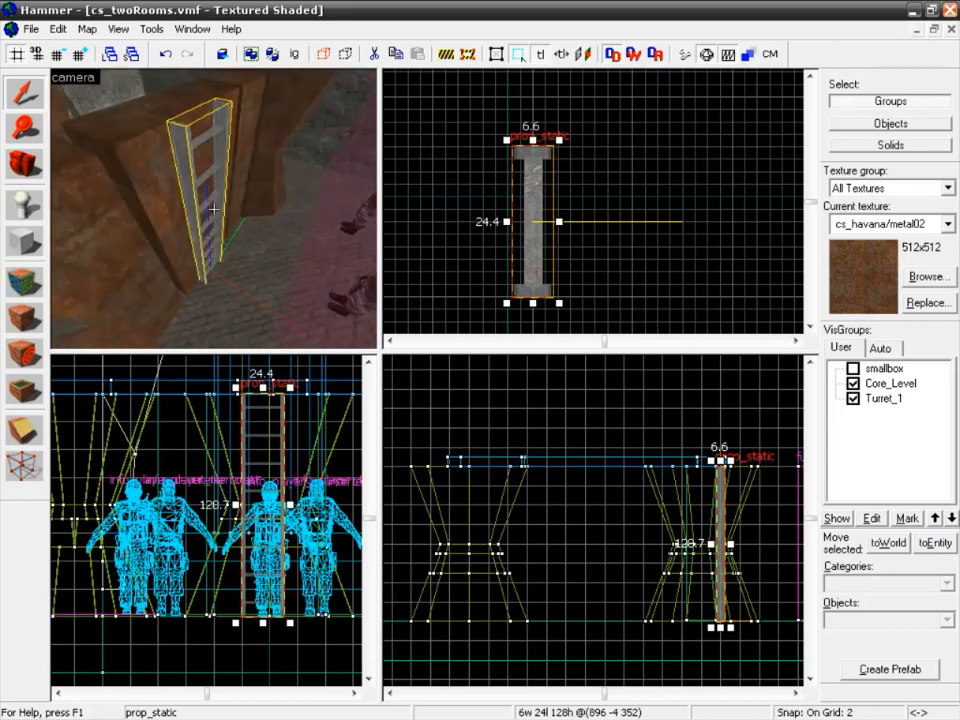
key(w)
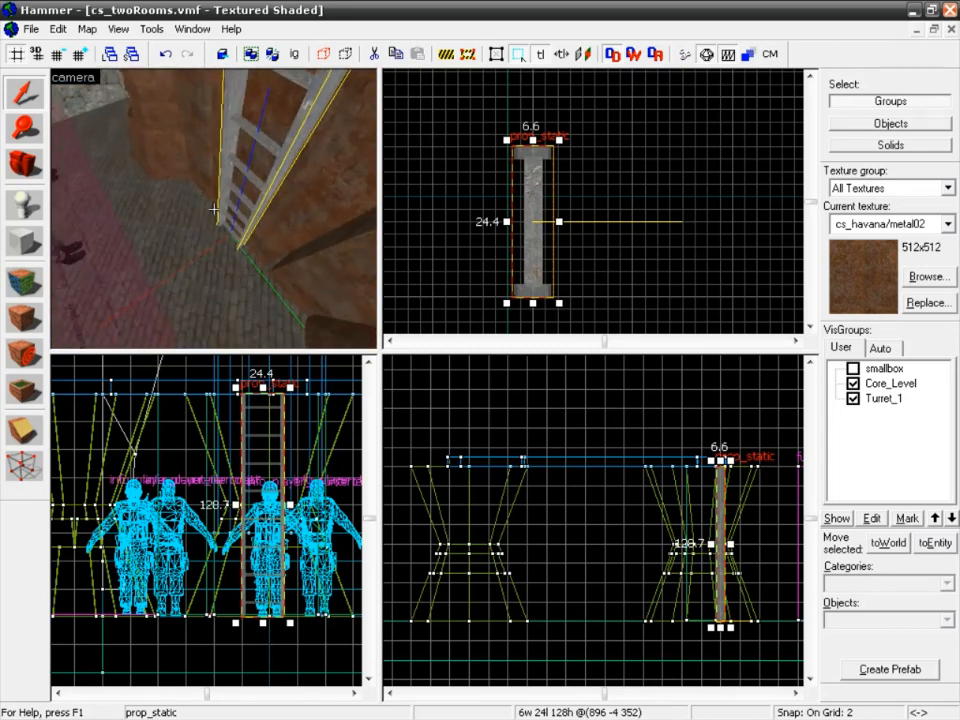
key(w)
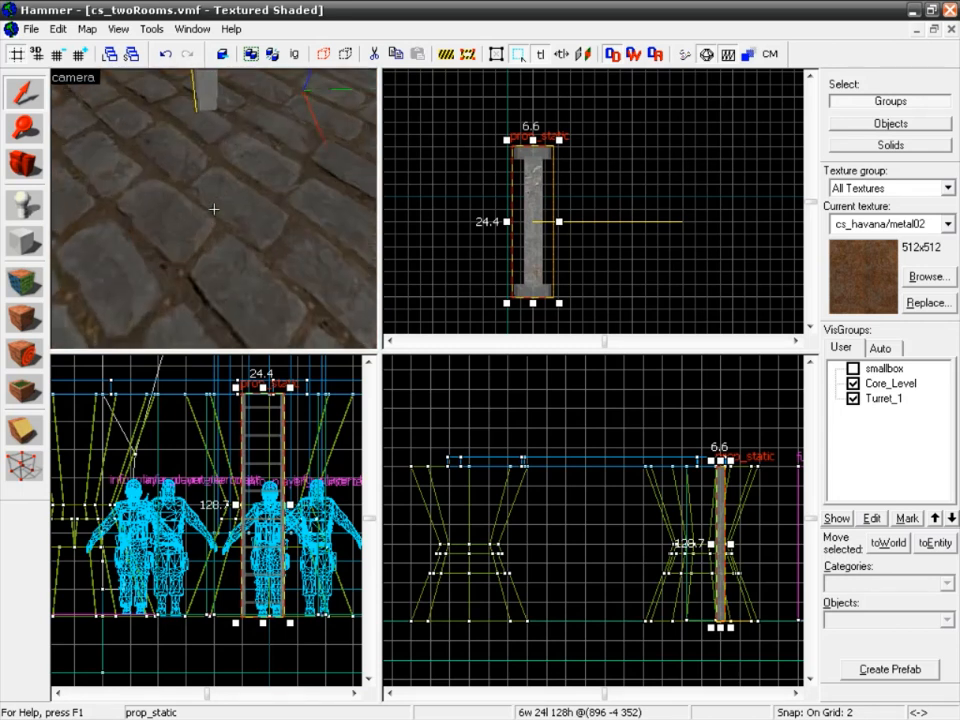
key(s)
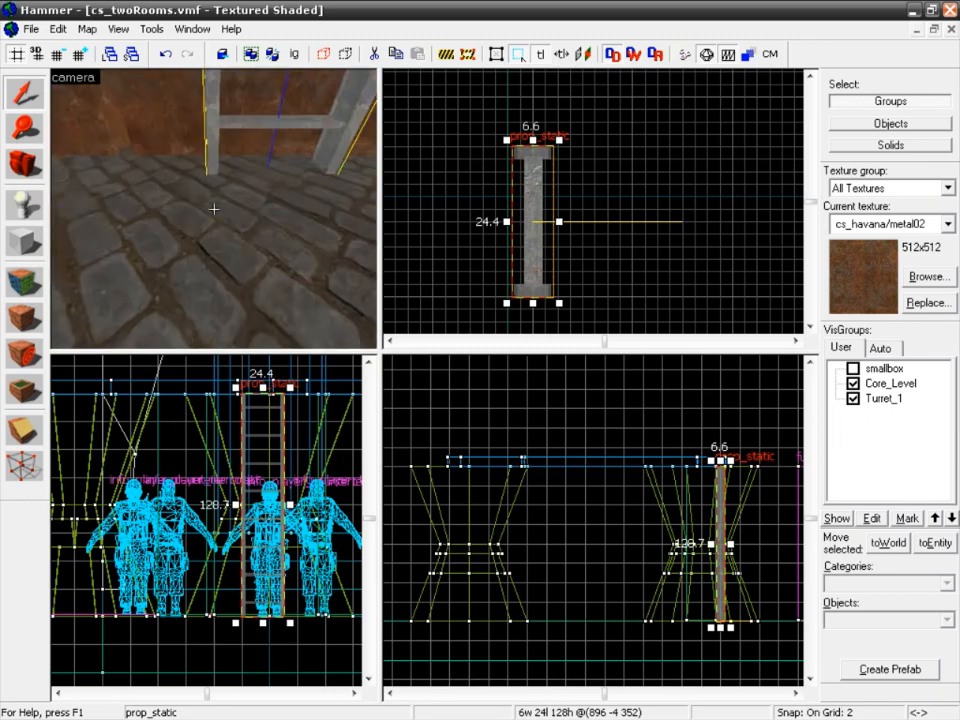
key(w)
key(s)
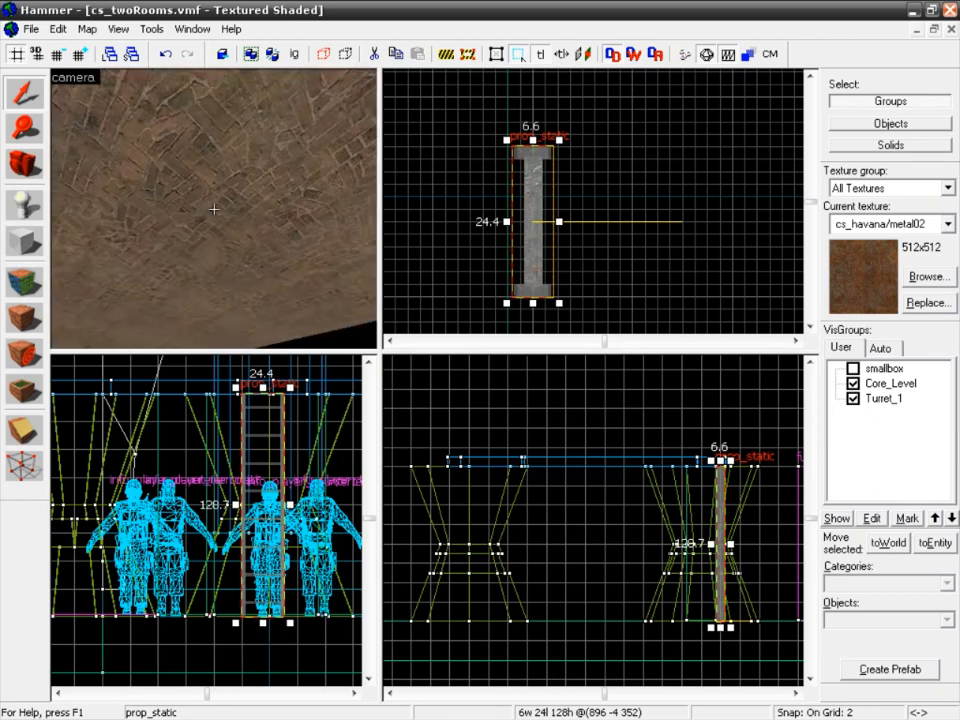
key(s)
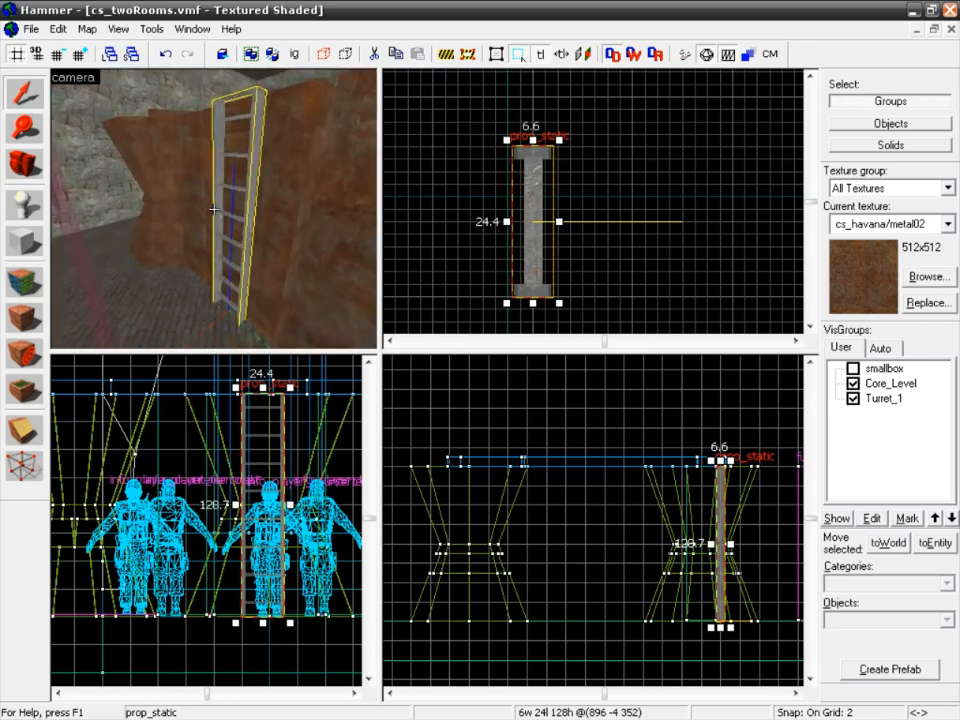
key(z)
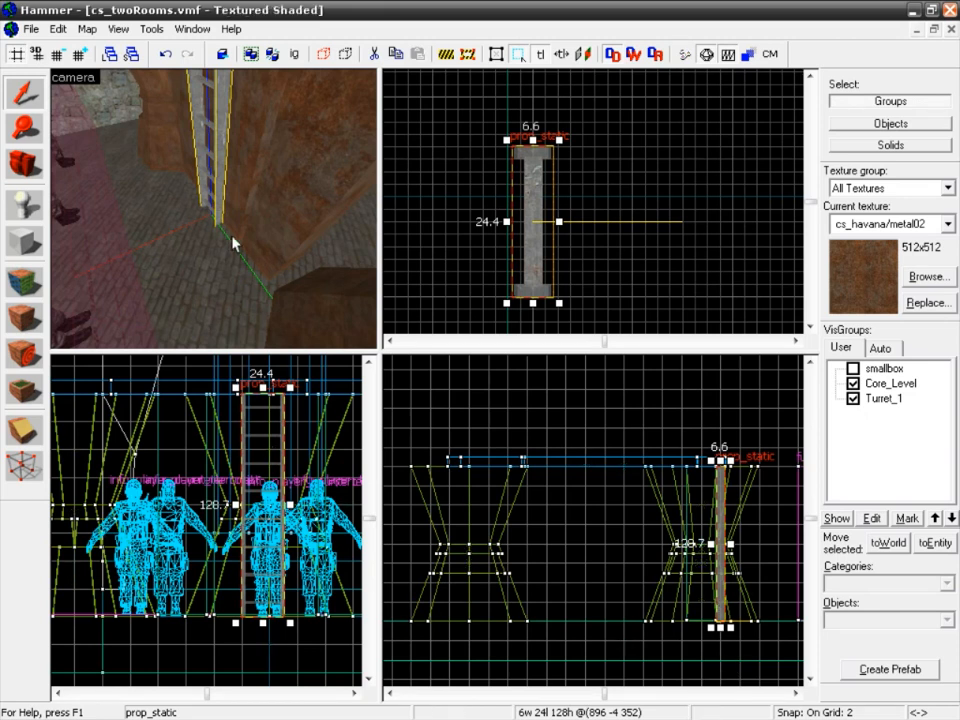
key(a)
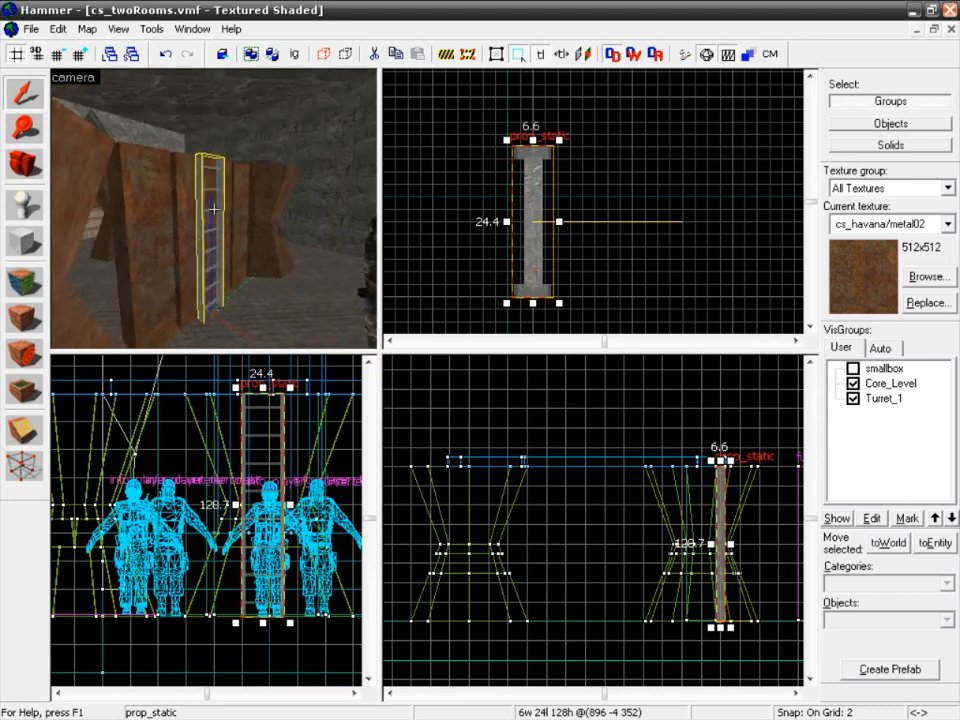
key(z)
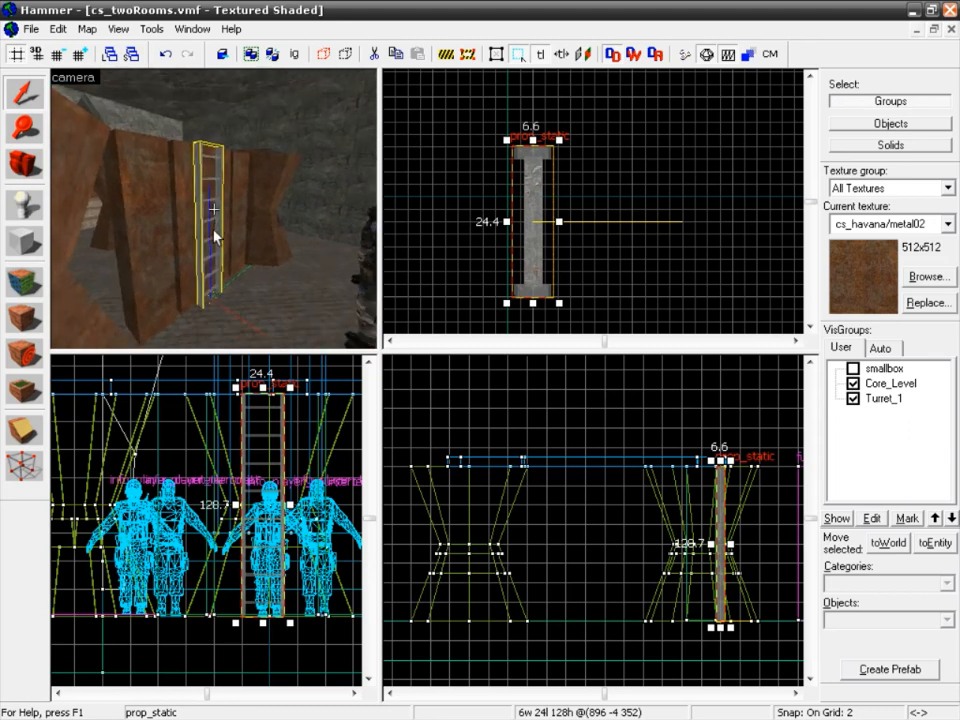
click(205, 336)
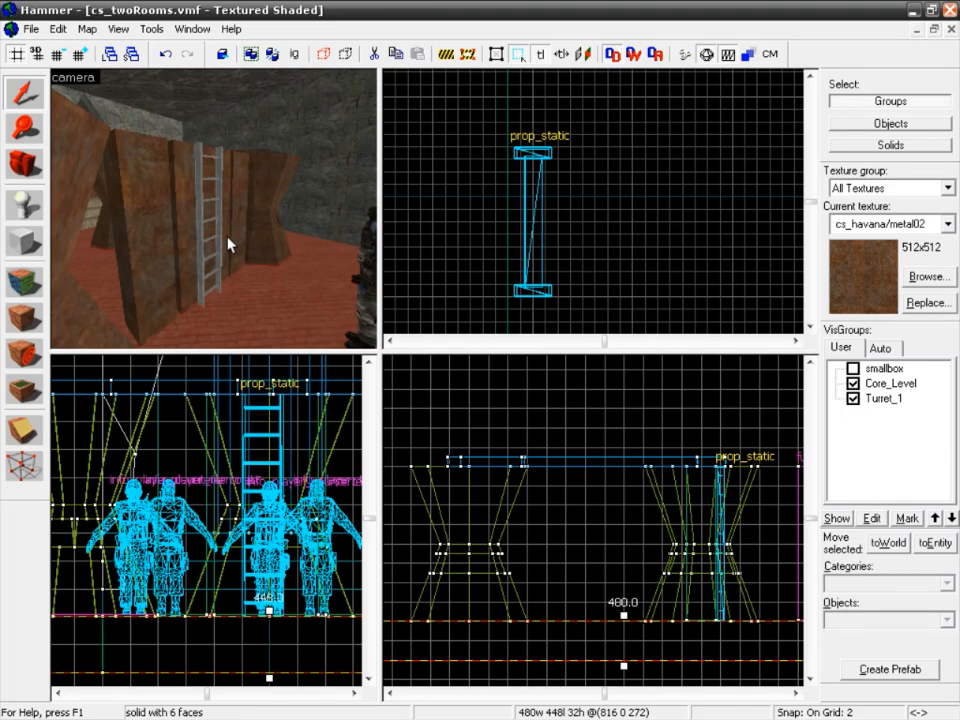
key(shift+b)
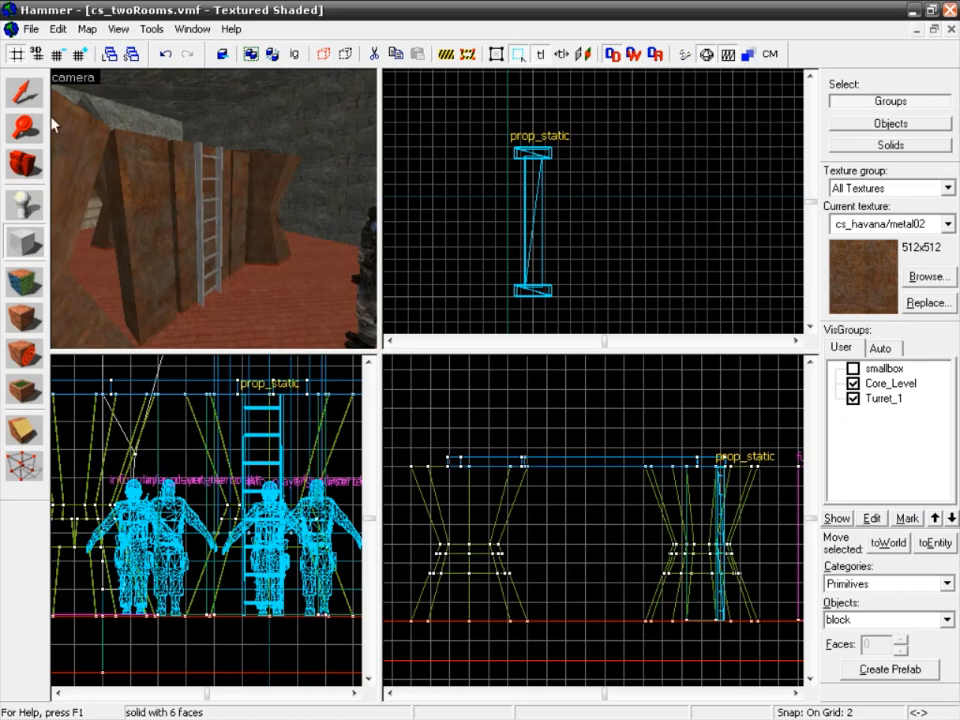
click(24, 91)
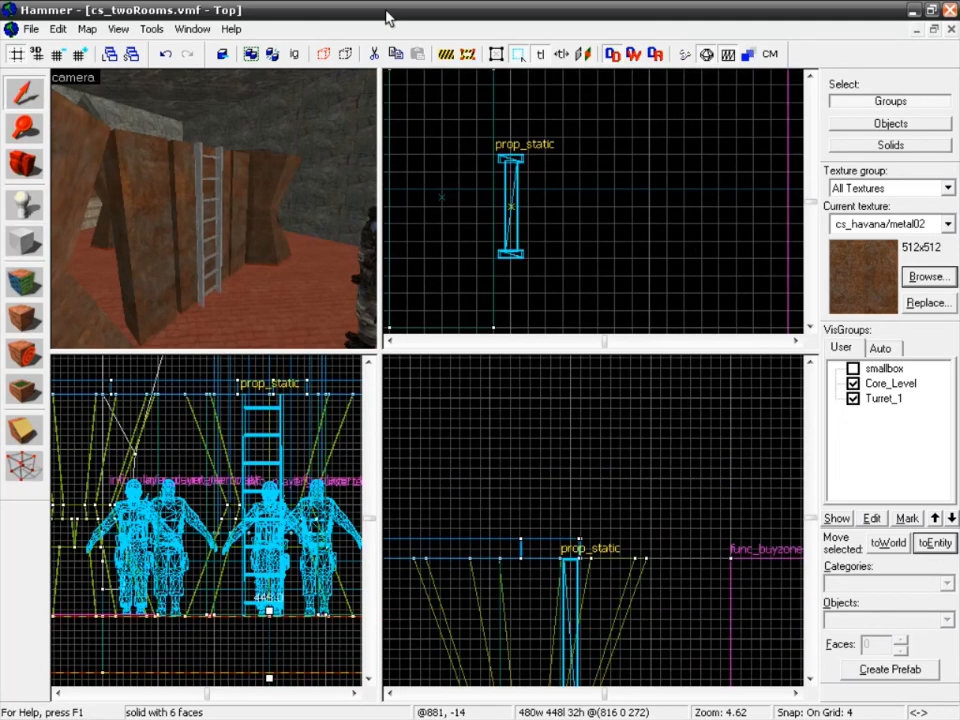
click(285, 156)
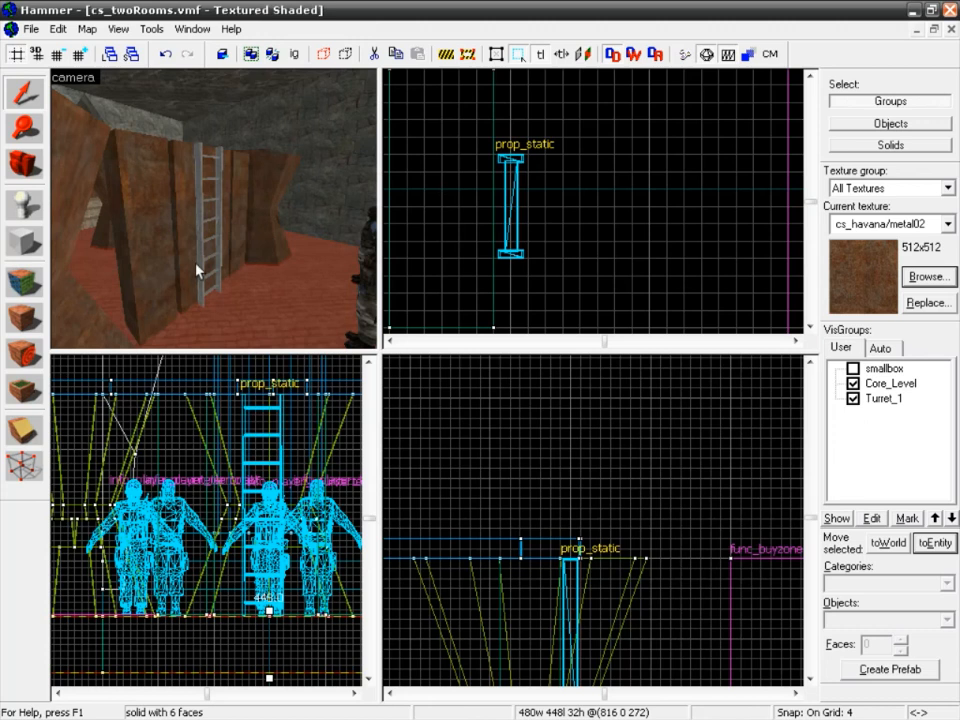
Step: Create a block brush 8 by 24 units and 128 units high directly in front of the ladder prop
click(28, 243)
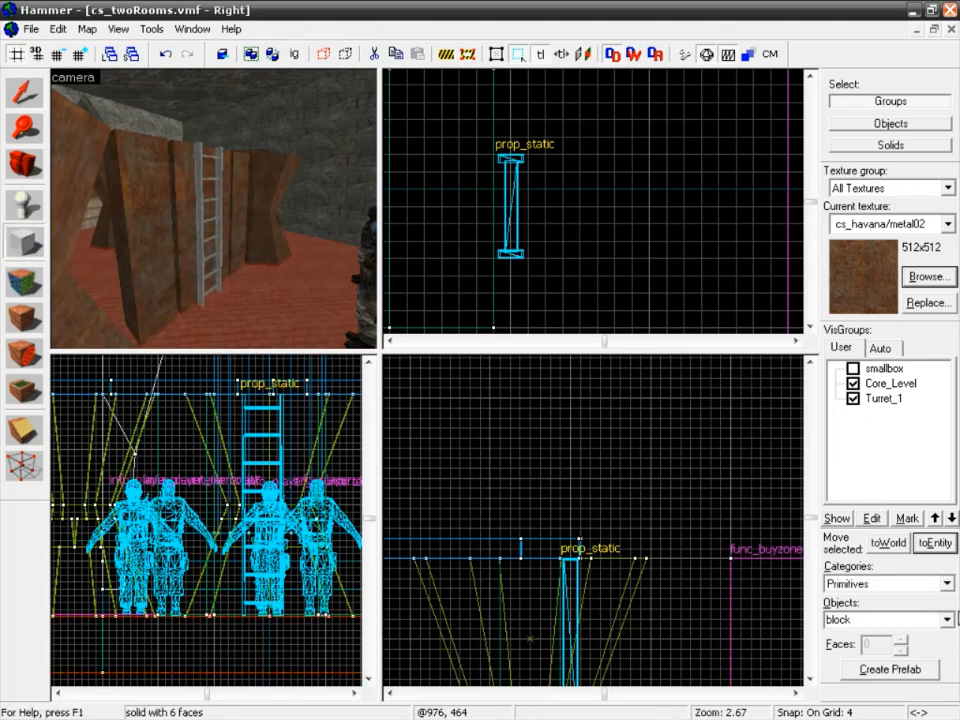
click(531, 163)
drag(531, 163, 564, 261)
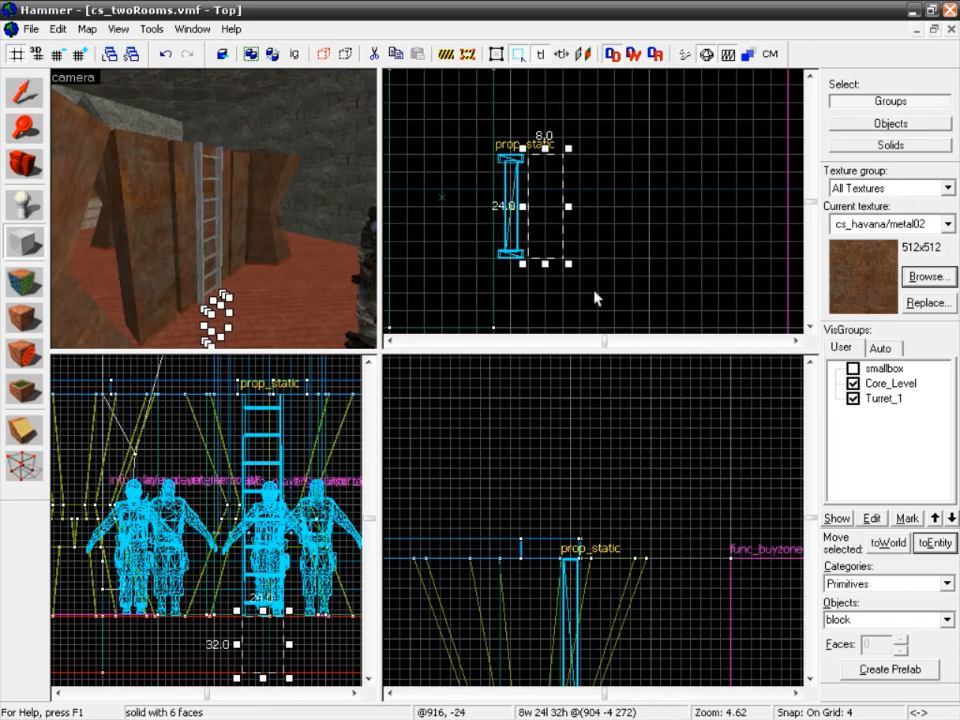
middle_drag(628, 620, 528, 404)
drag(489, 666, 495, 433)
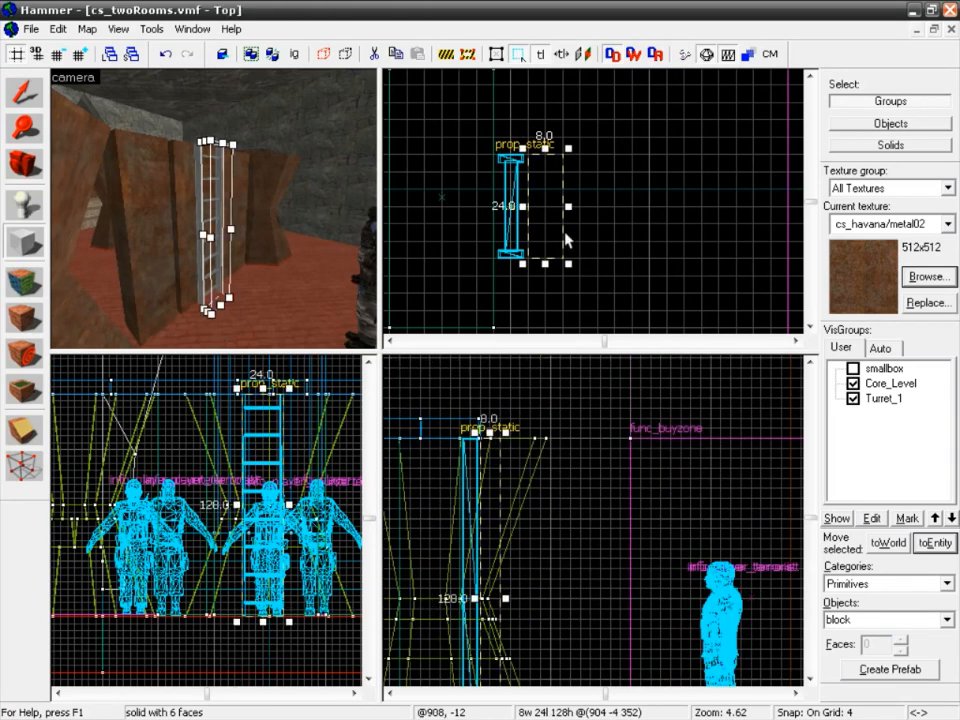
mouse_move(541, 185)
mouse_down()
mouse_move(525, 183)
mouse_move(538, 194)
mouse_up()
drag(490, 433, 533, 364)
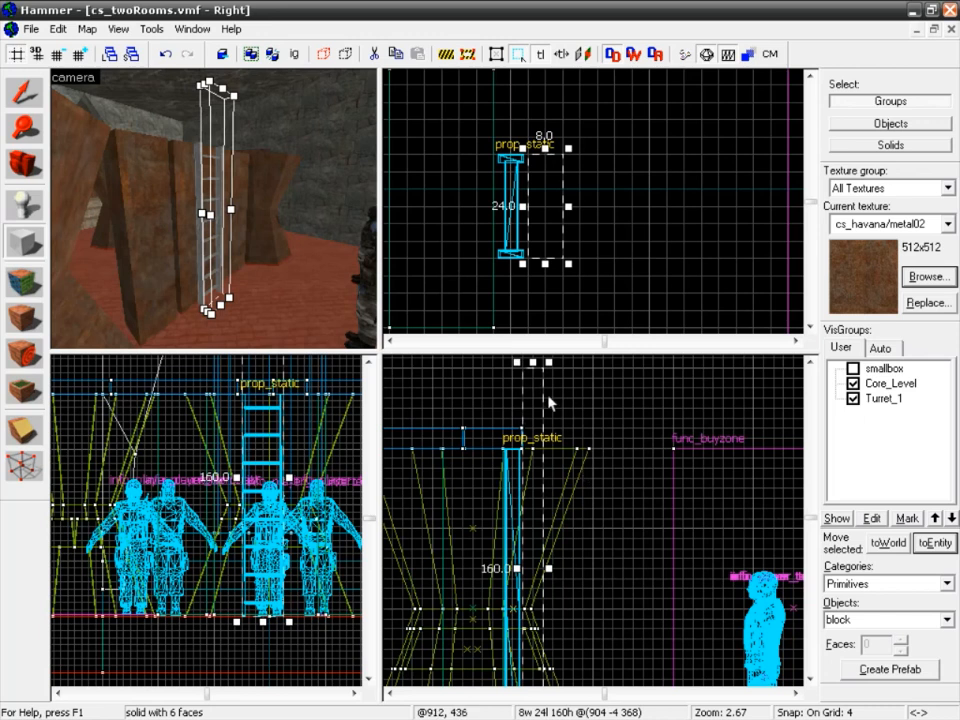
drag(530, 361, 531, 446)
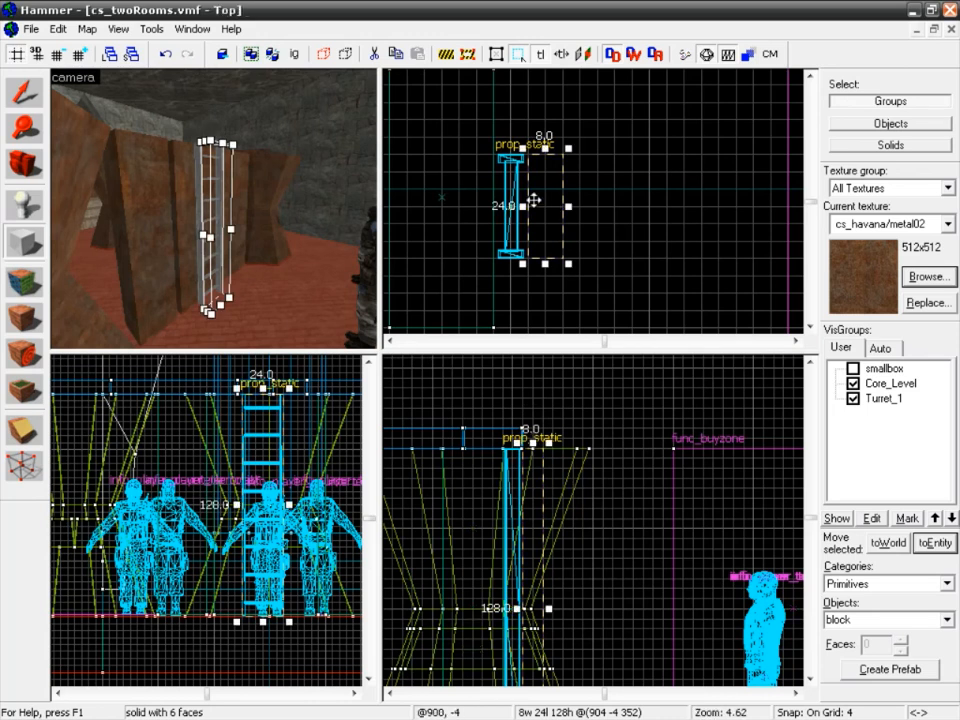
key(Return)
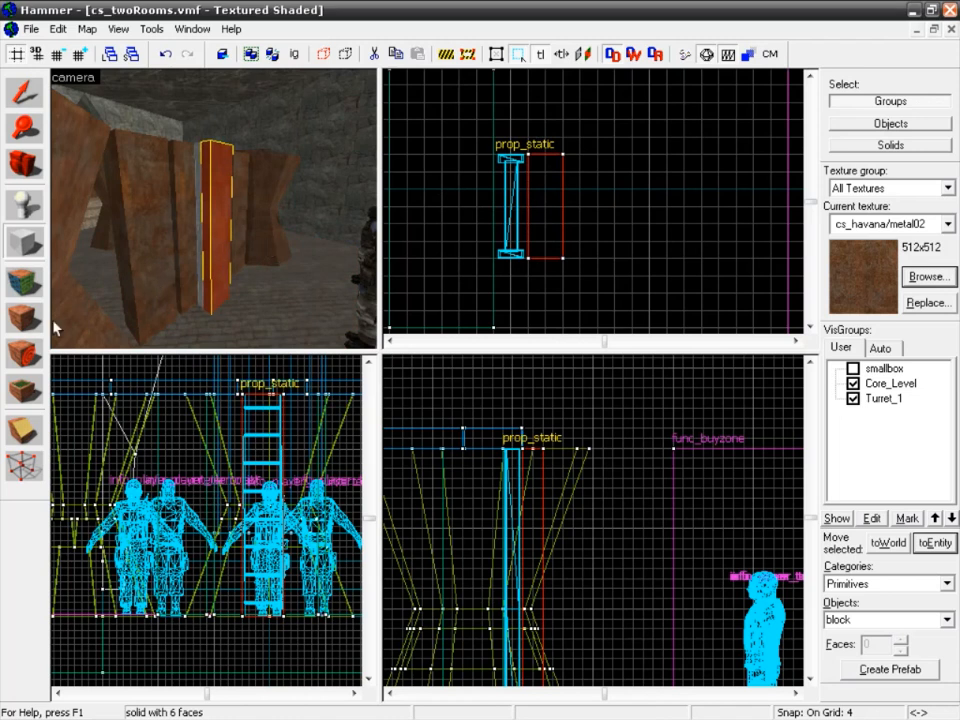
Step: Find the tools/toolsinvisibleladder texture by filtering for ladder and apply it to all faces of the new brush
click(24, 283)
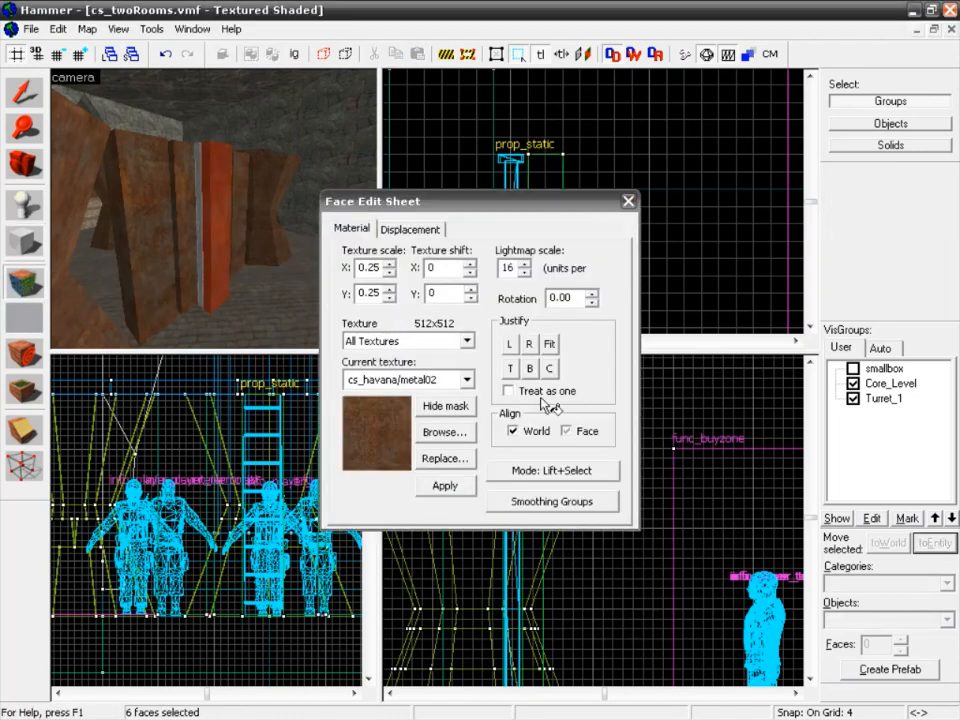
click(449, 434)
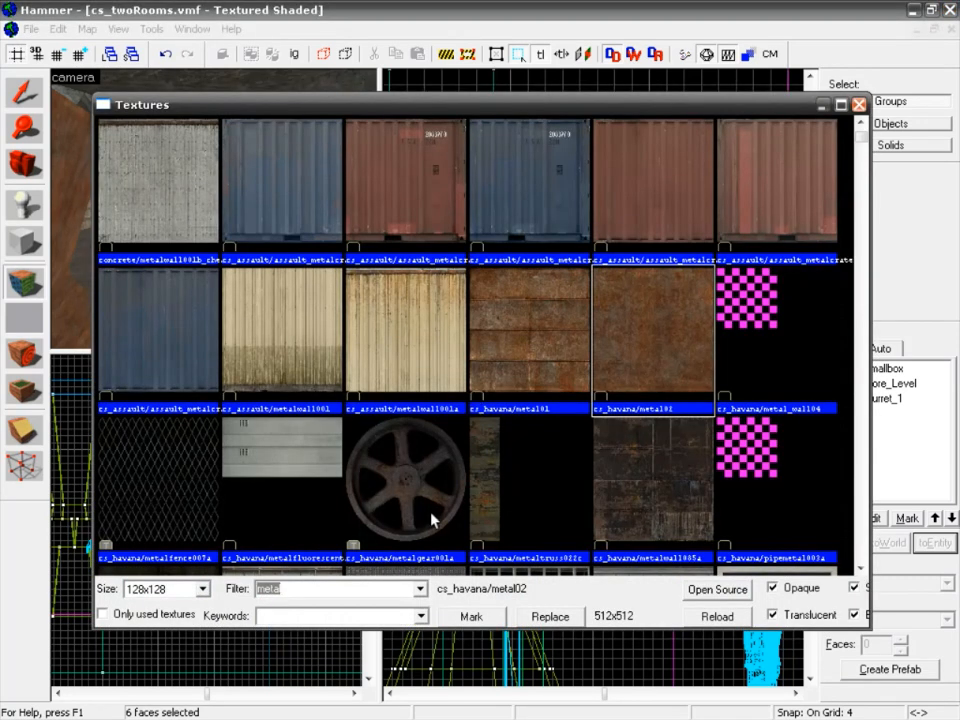
text(ladder)
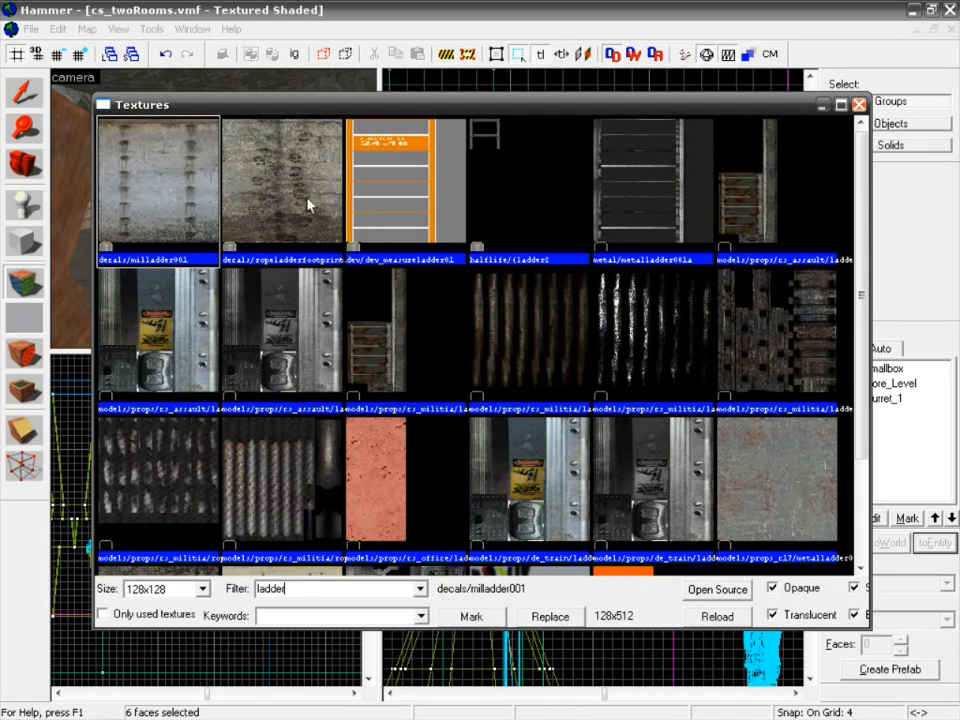
click(643, 173)
click(503, 187)
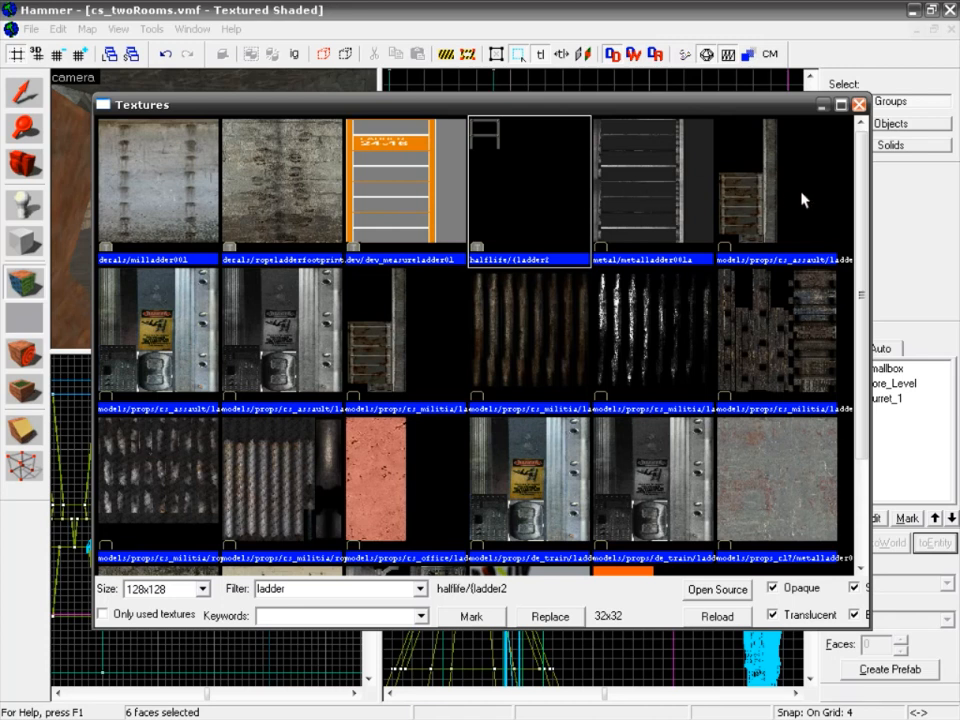
scroll(864, 185, down, 3)
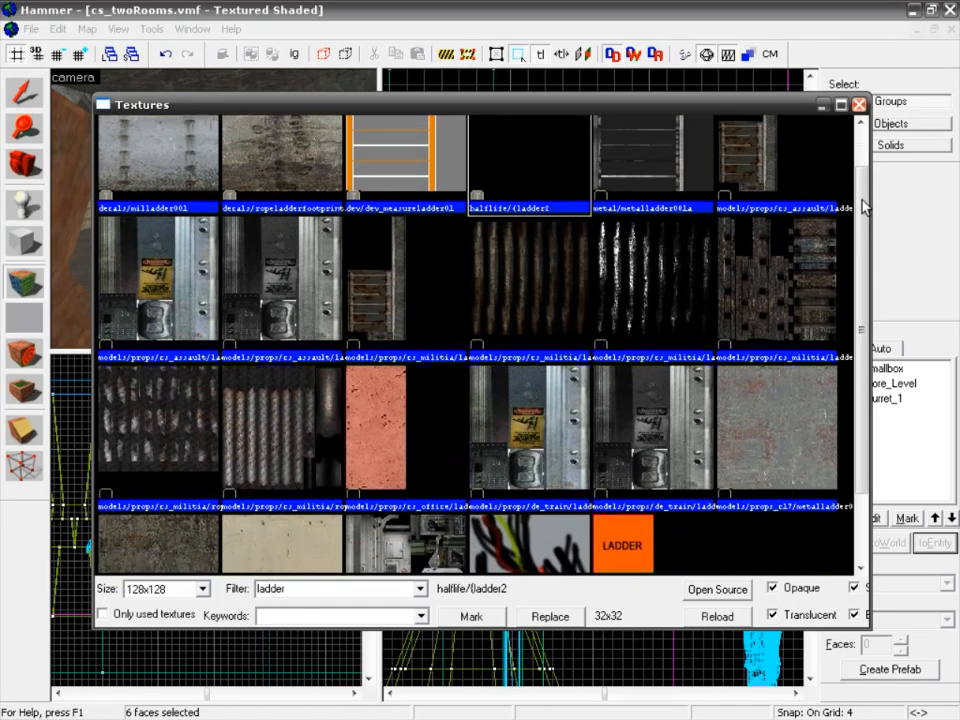
click(617, 461)
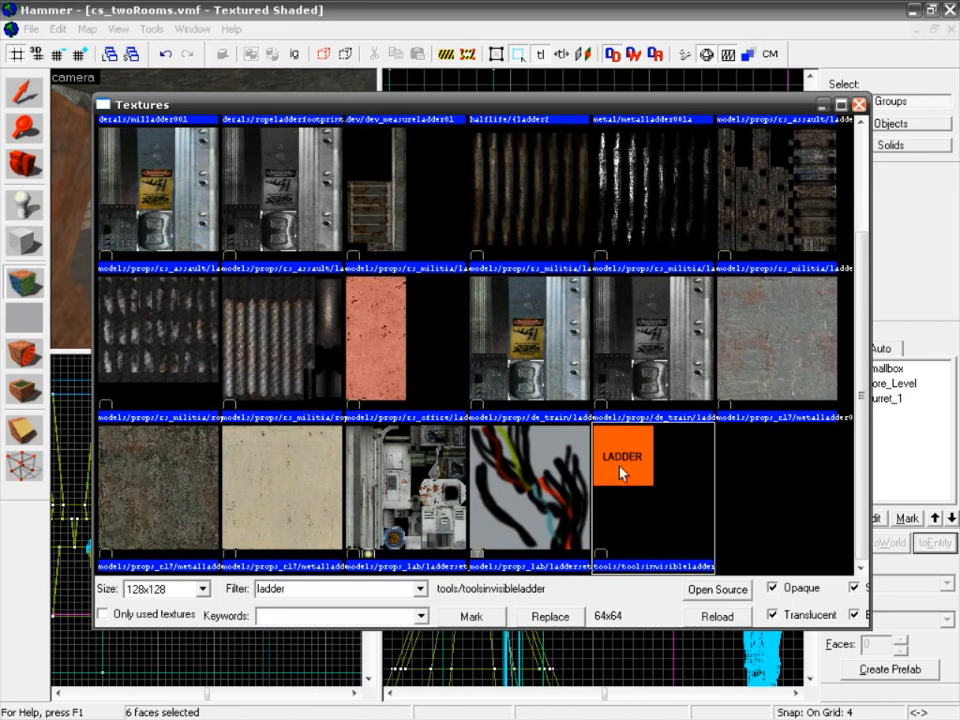
double_click(619, 470)
click(446, 486)
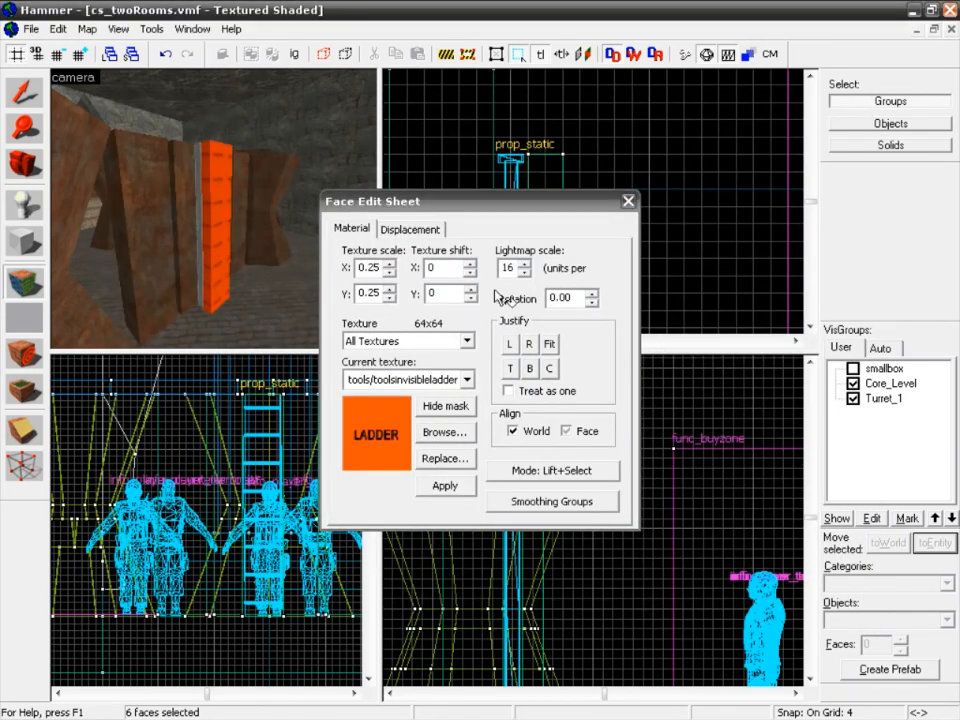
click(630, 203)
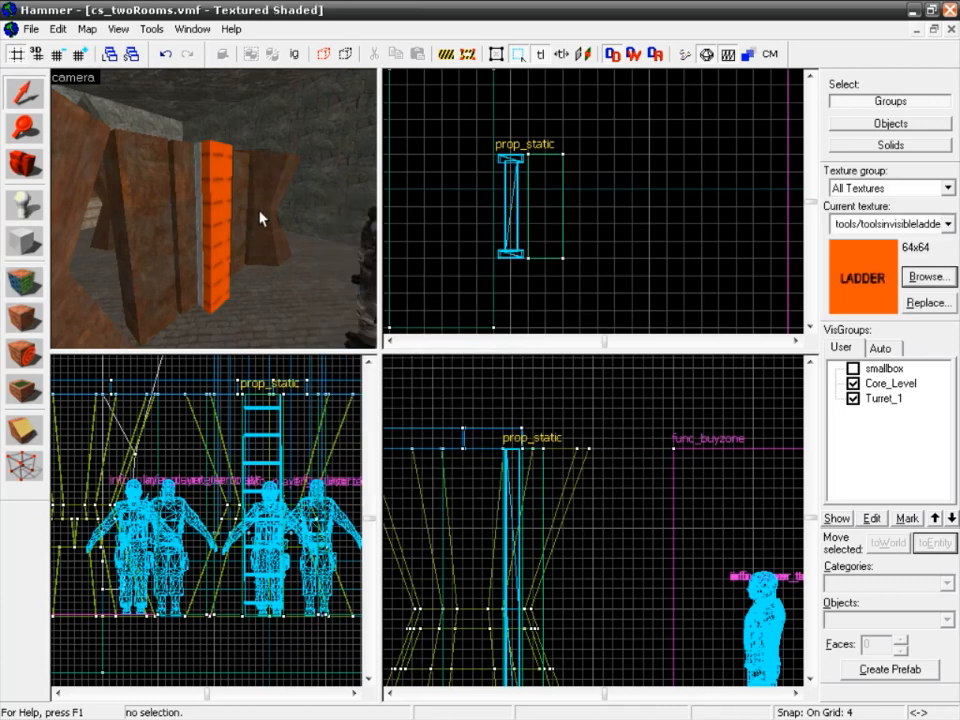
Step: Tie the invisible ladder brush to an entity and set its class to func_ladder
click(211, 208)
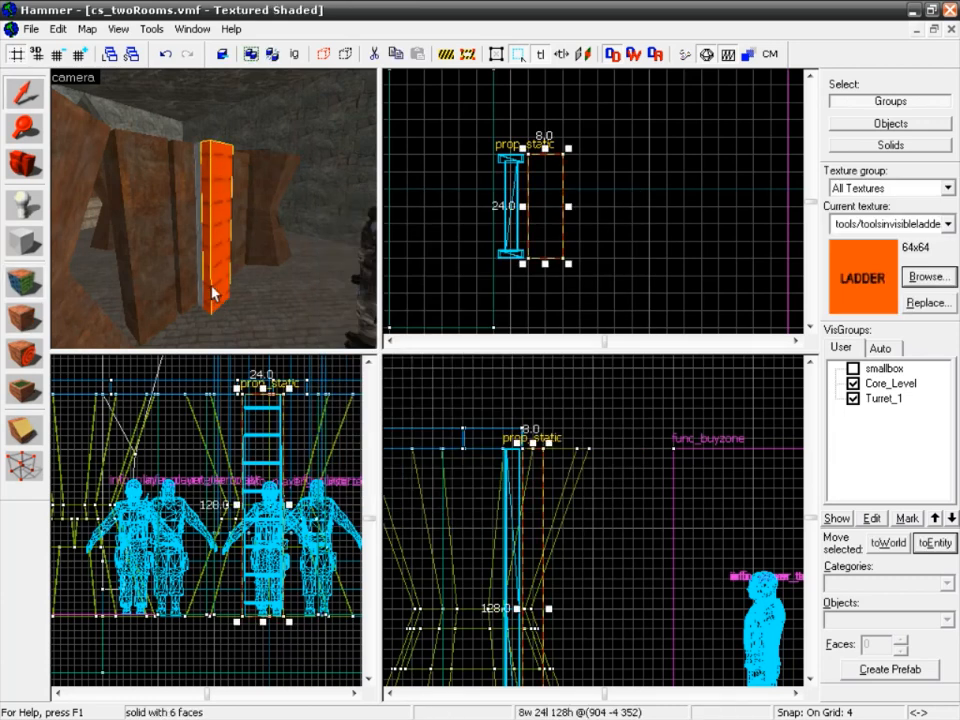
click(935, 546)
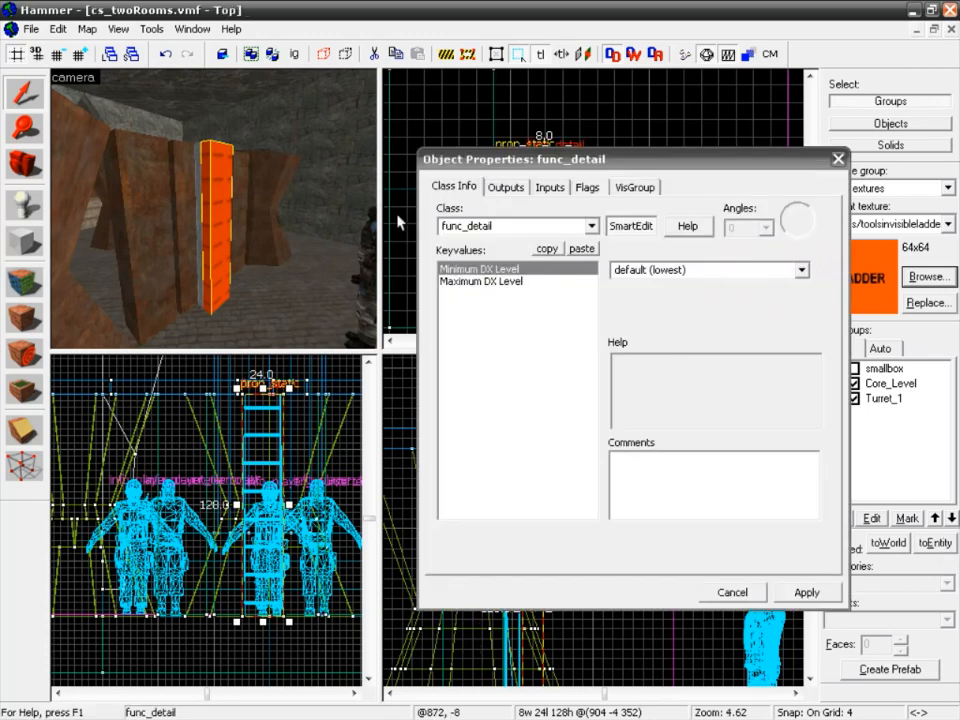
click(506, 226)
drag(506, 226, 433, 225)
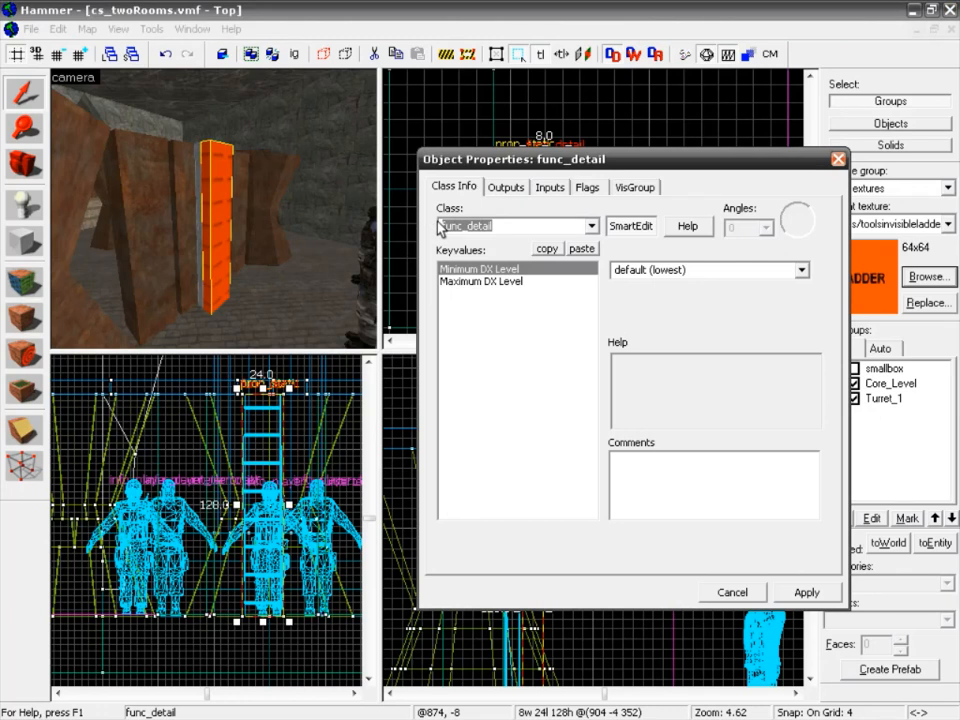
text(f)
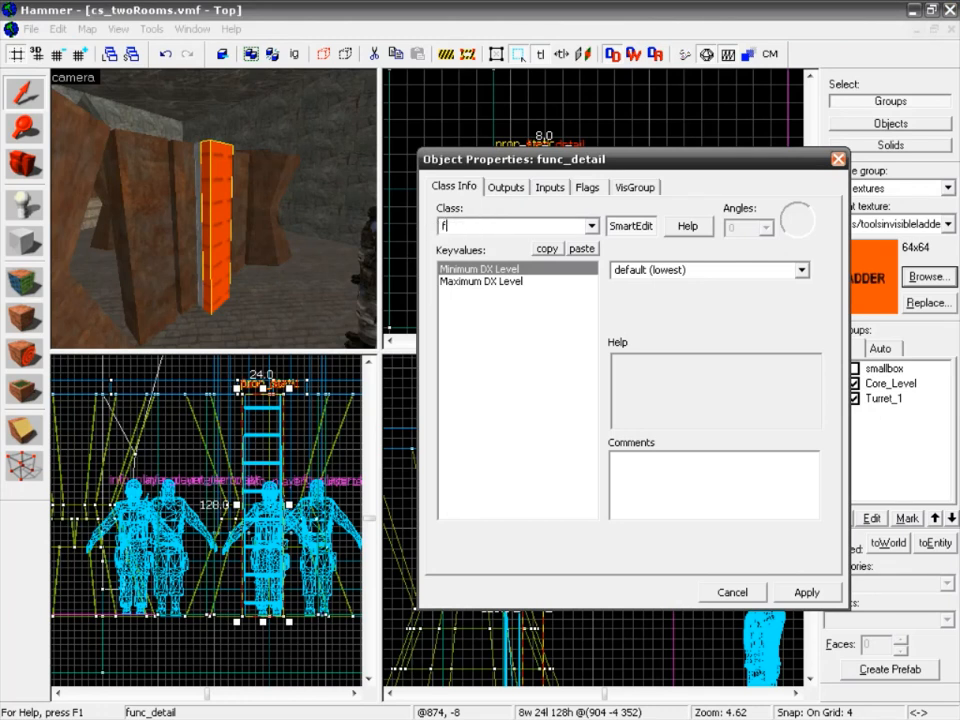
text(unc)
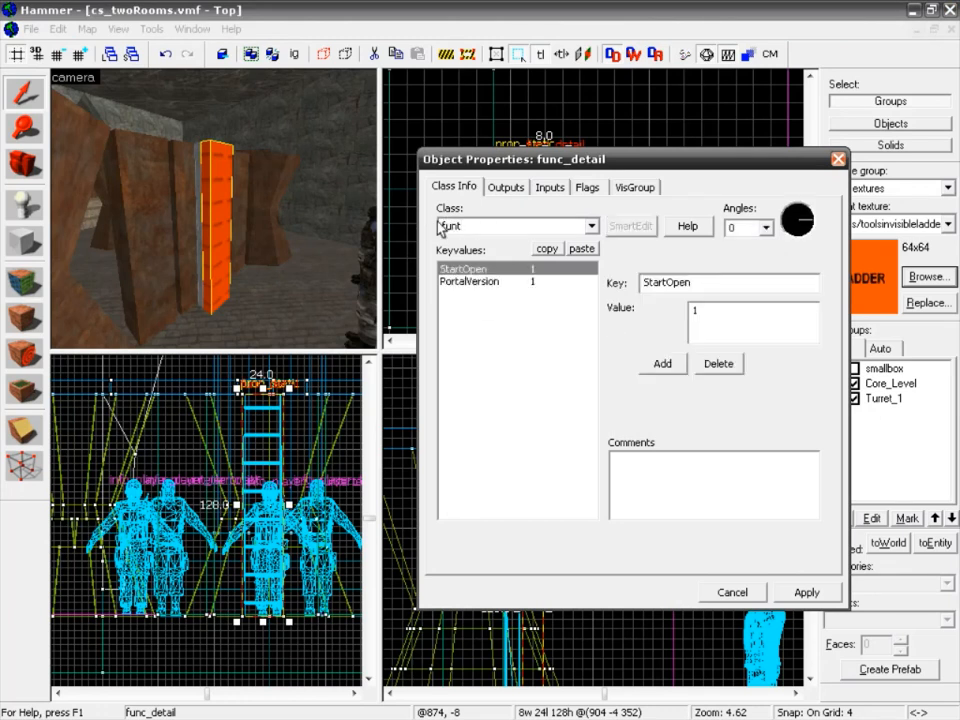
text(_useableLa)
key(BackSpace)
key(BackSpace)
key(BackSpace)
key(BackSpace)
key(BackSpace)
key(BackSpace)
key(BackSpace)
key(BackSpace)
key(BackSpace)
text(_)
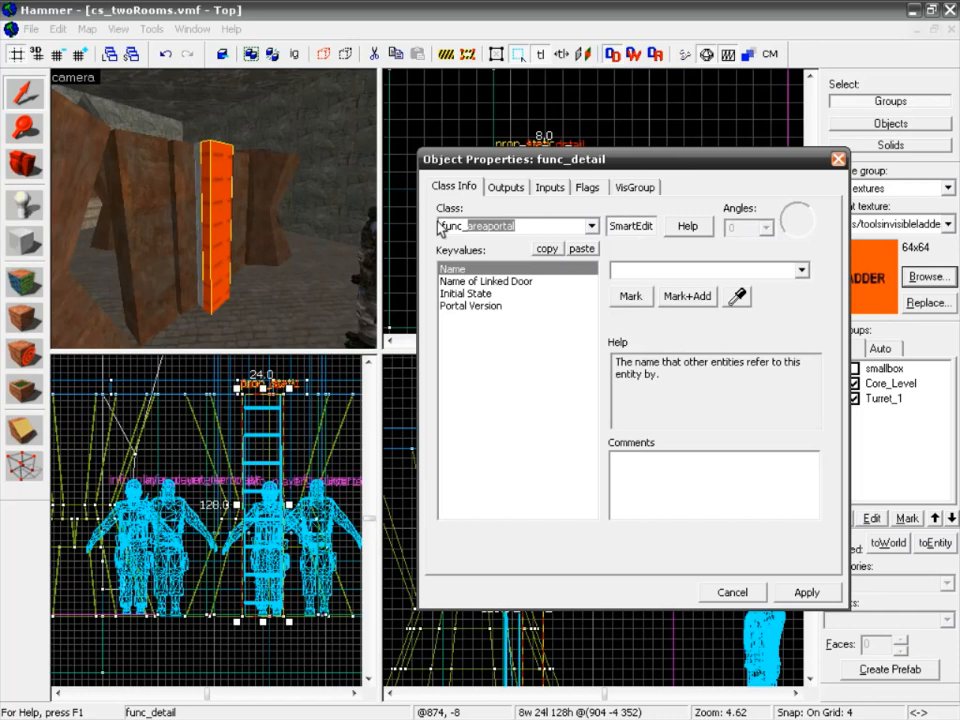
text(ladder)
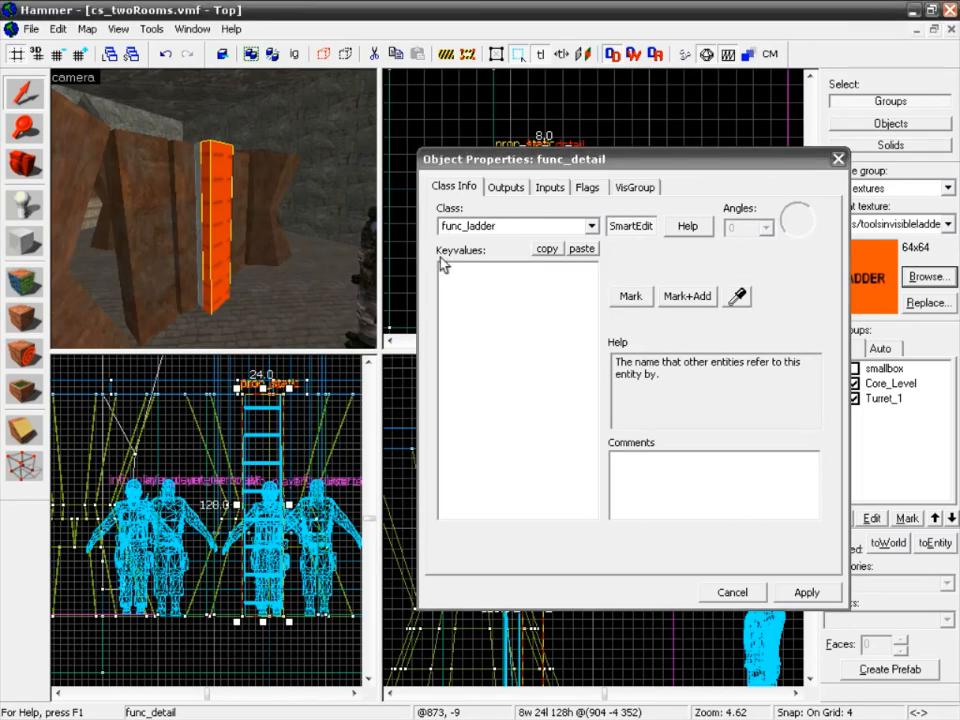
click(806, 593)
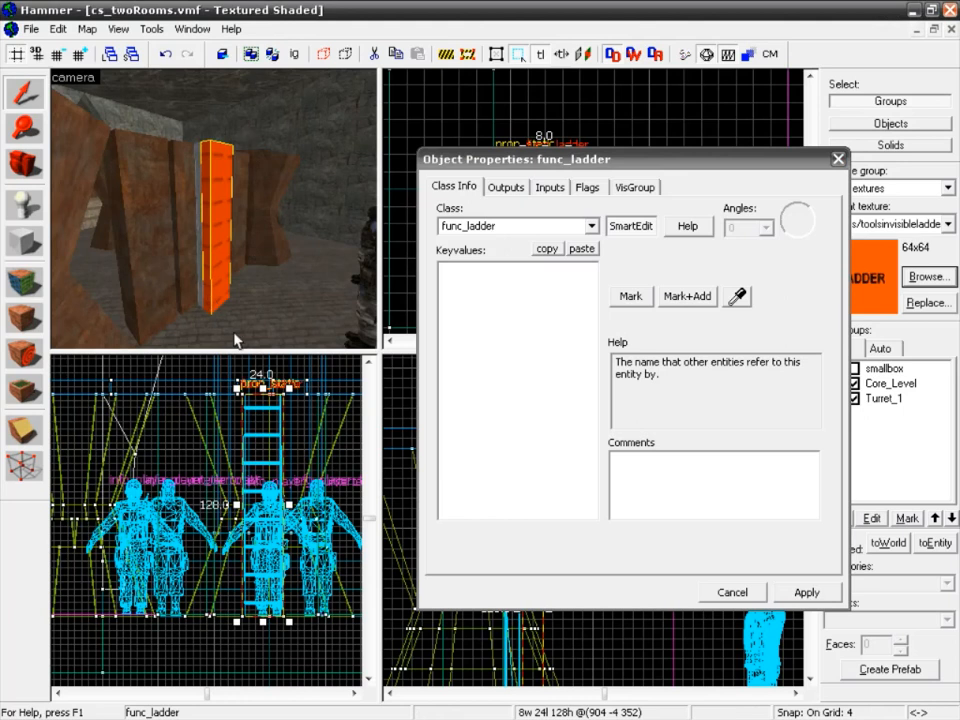
drag(716, 164, 697, 171)
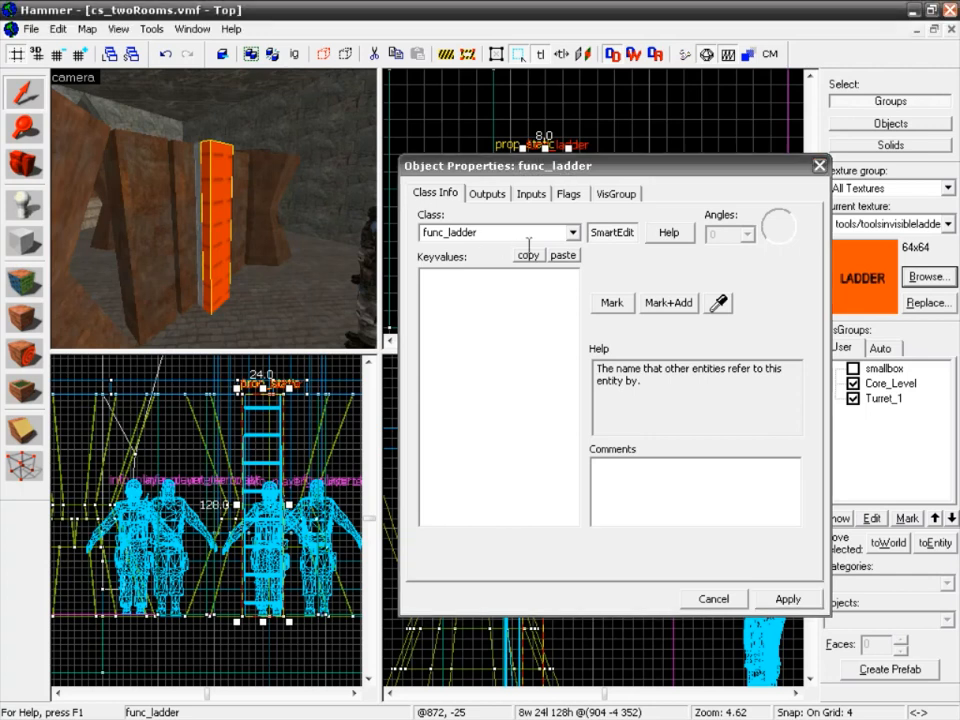
click(818, 165)
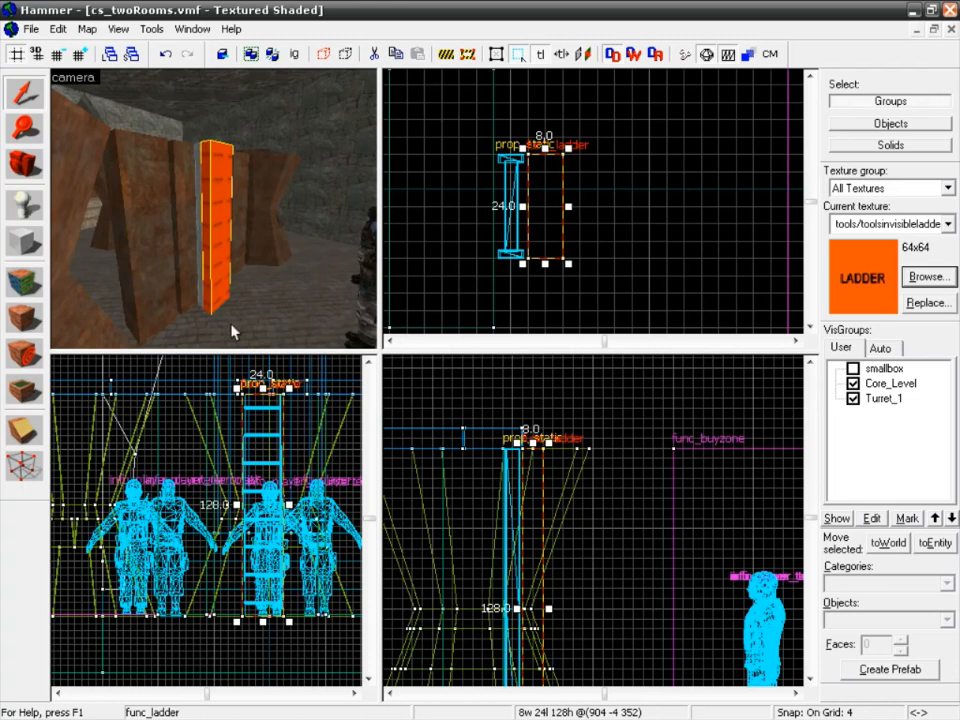
Step: Place a new prop_static point entity on the floor at the foot of the invisible ladder brush
click(306, 280)
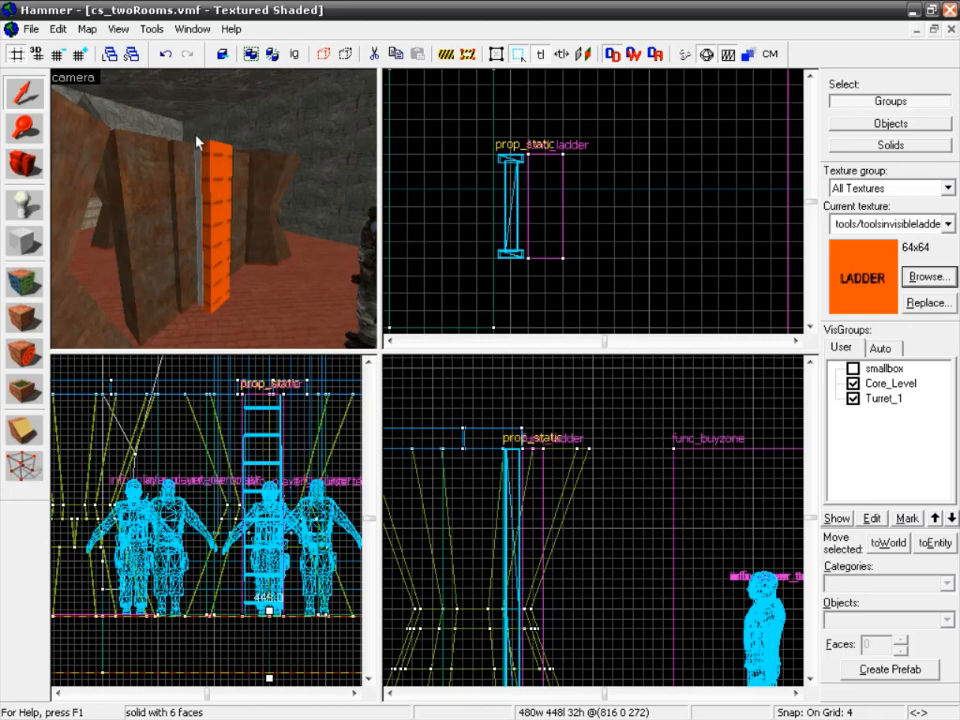
key(z)
key(w)
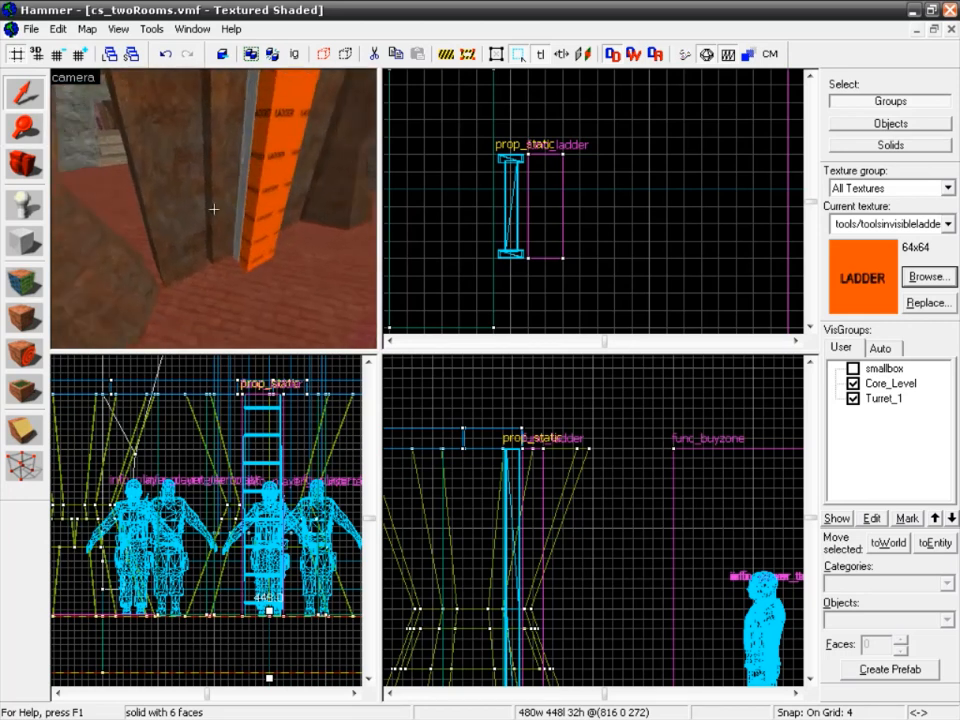
key(d)
key(d)
key(z)
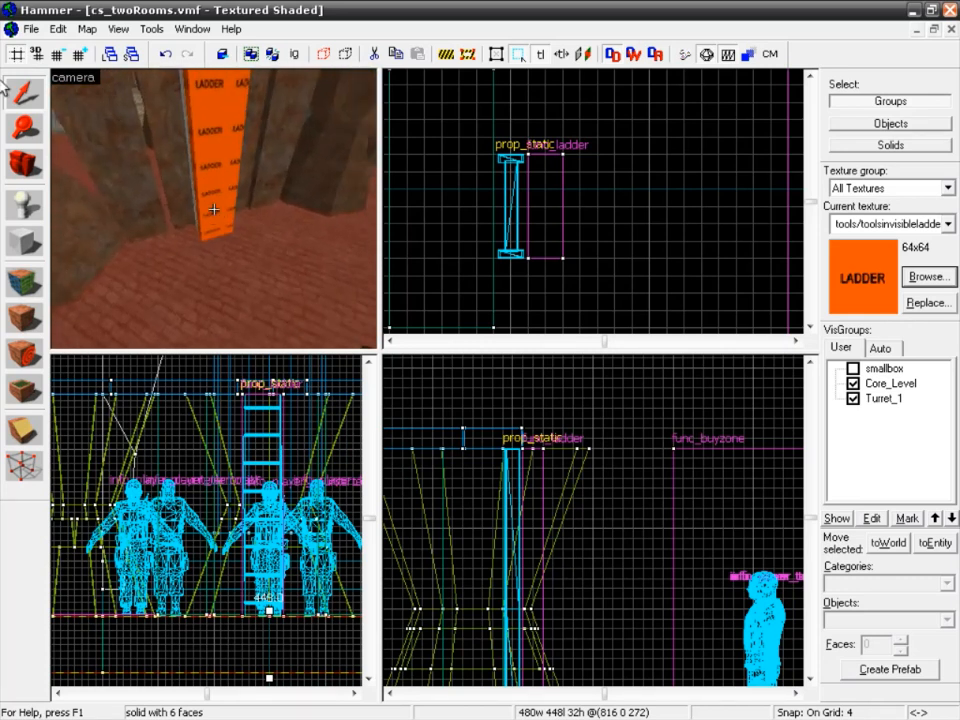
key(shift+b)
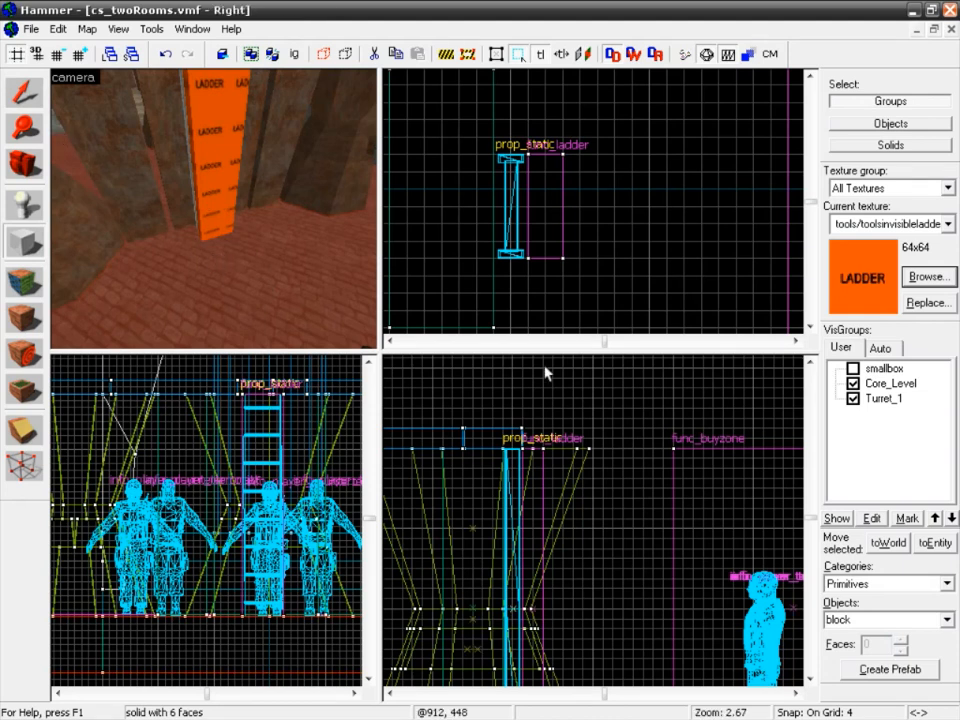
click(28, 203)
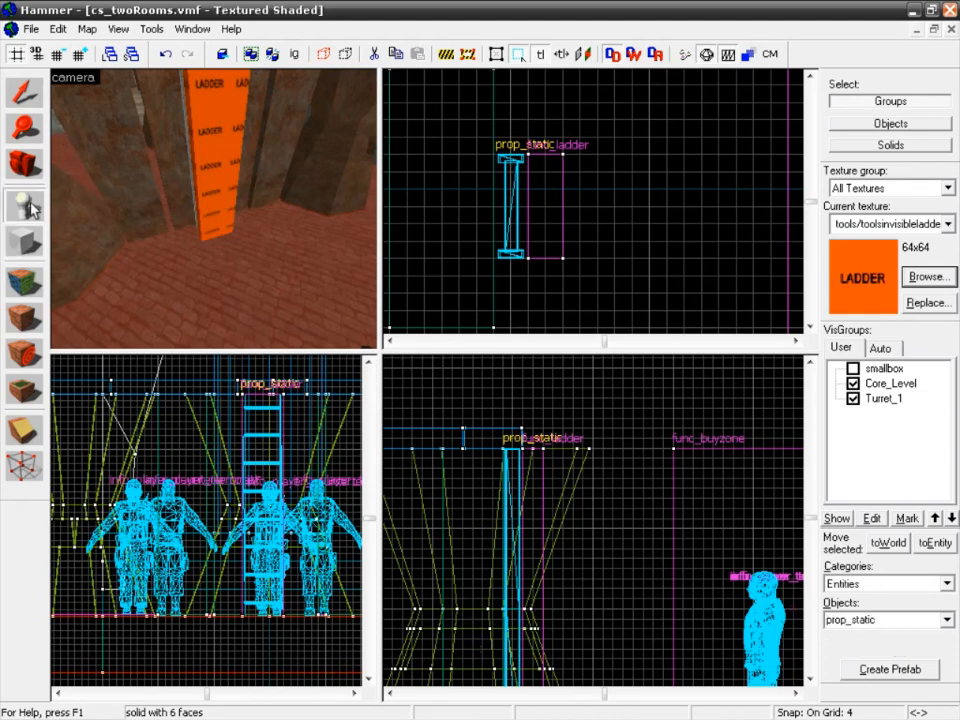
click(223, 262)
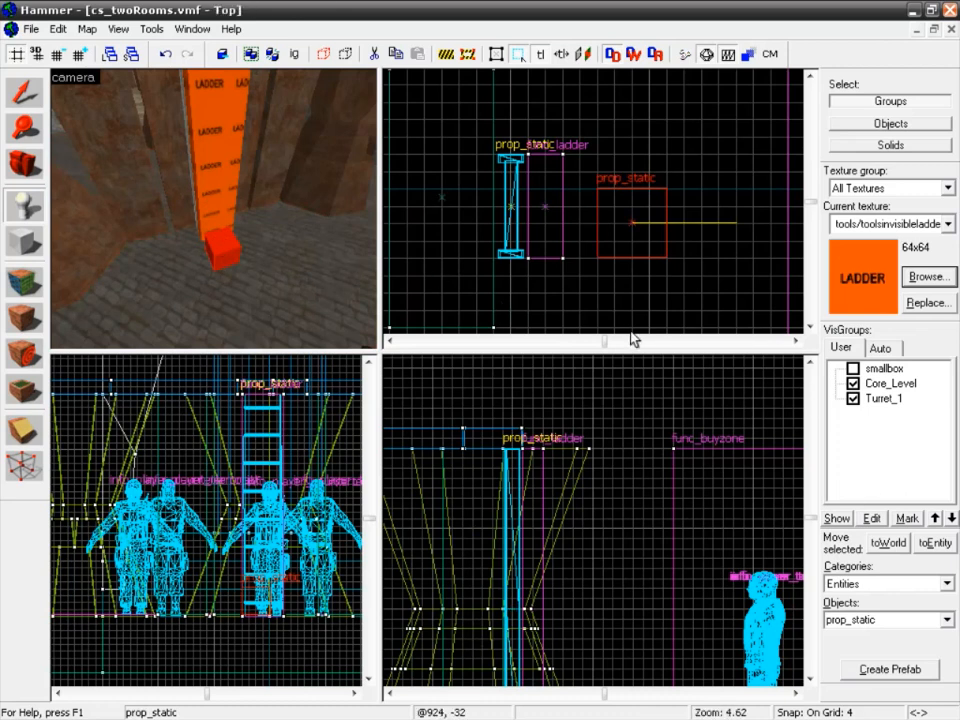
Step: Change the class of the point entity at the foot of the ladder to info_ladder_dismount and apply it
key(alt+Return)
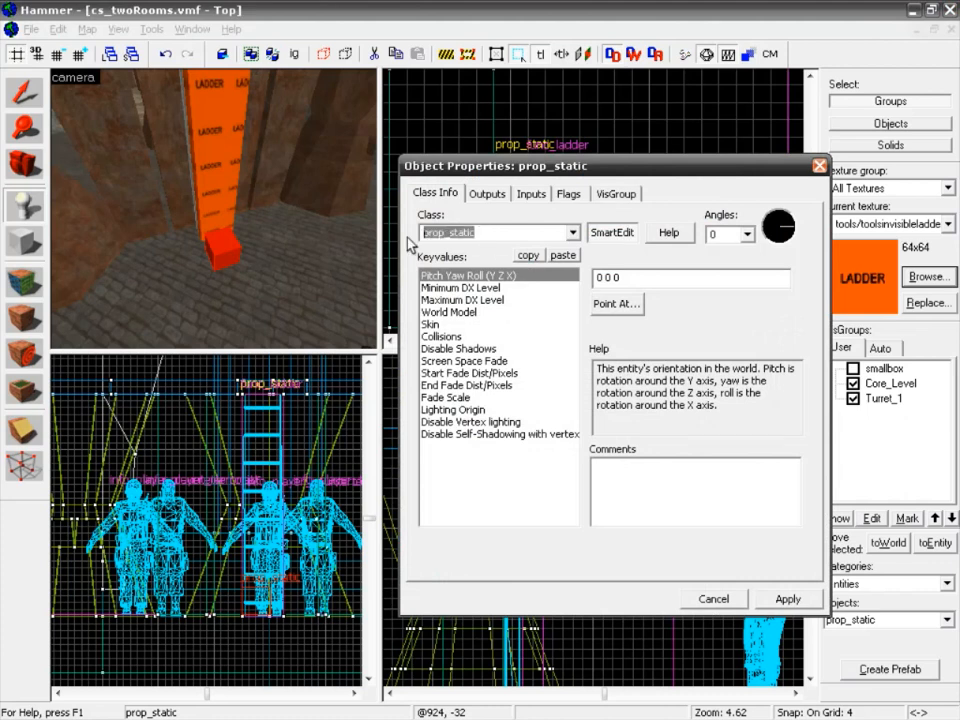
key(Delete)
text(info_lad)
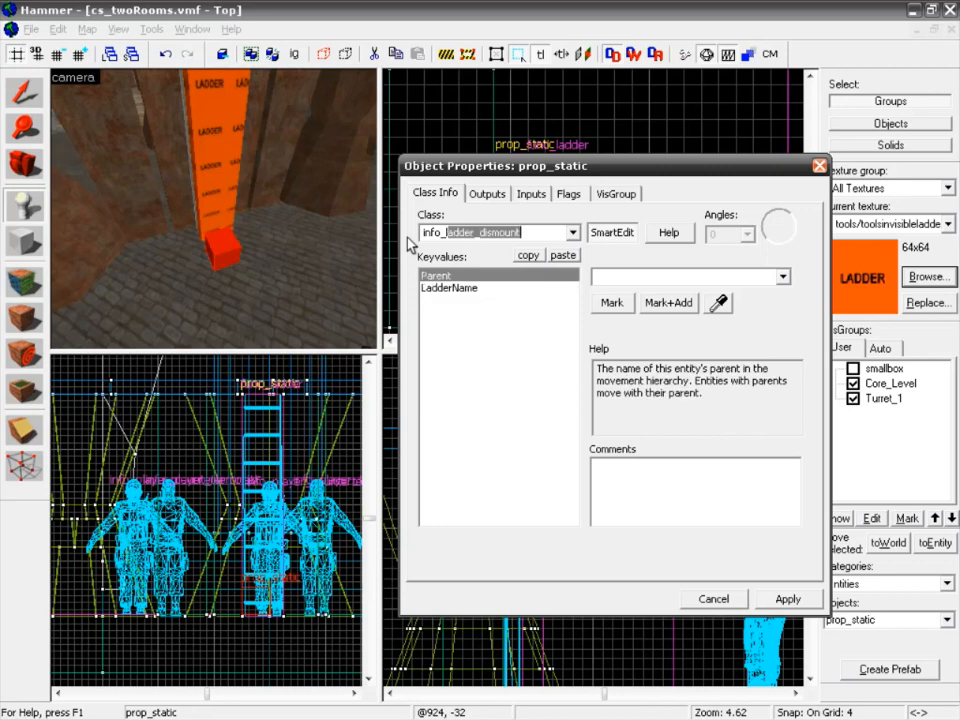
text(der)
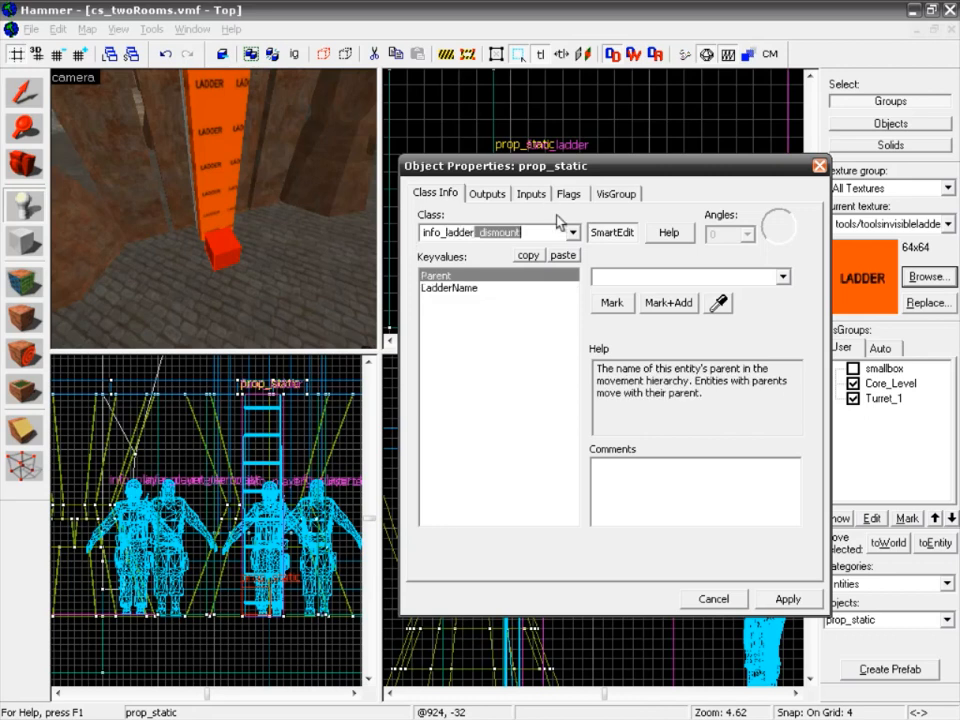
click(788, 598)
click(266, 263)
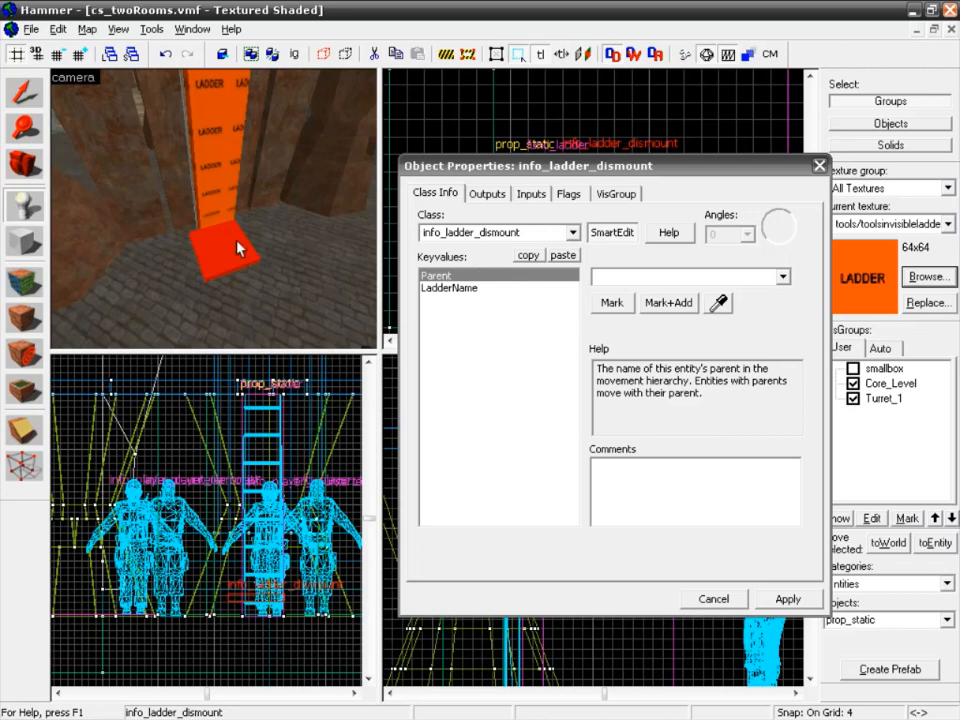
click(819, 166)
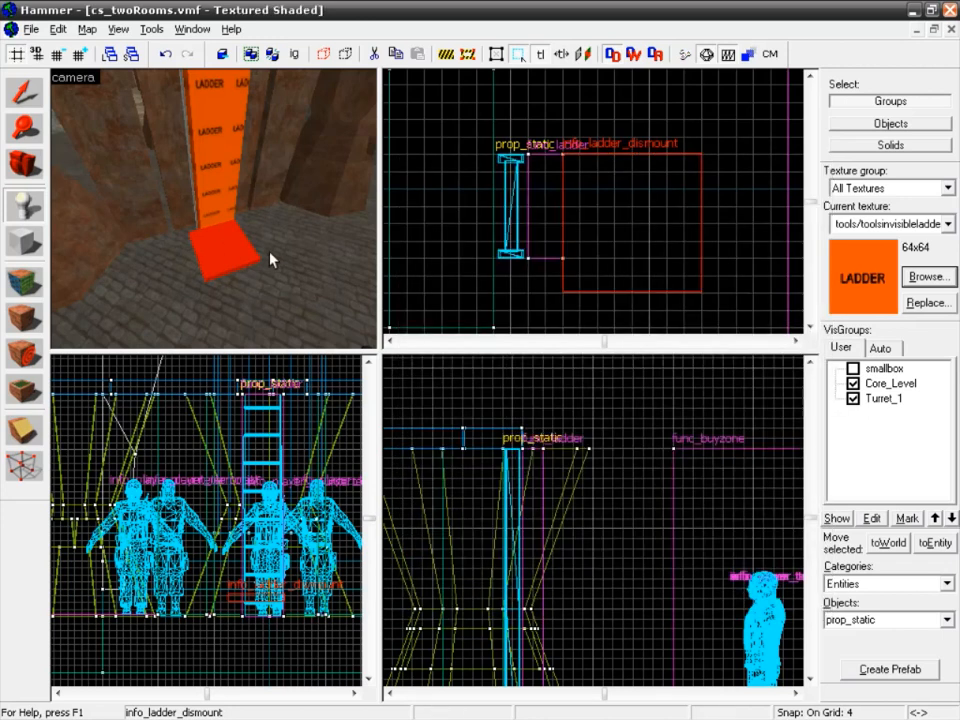
Step: Move the info_ladder_dismount down onto the floor and center it on the ladder, slightly in front of the func_ladder brush
key(z)
key(d)
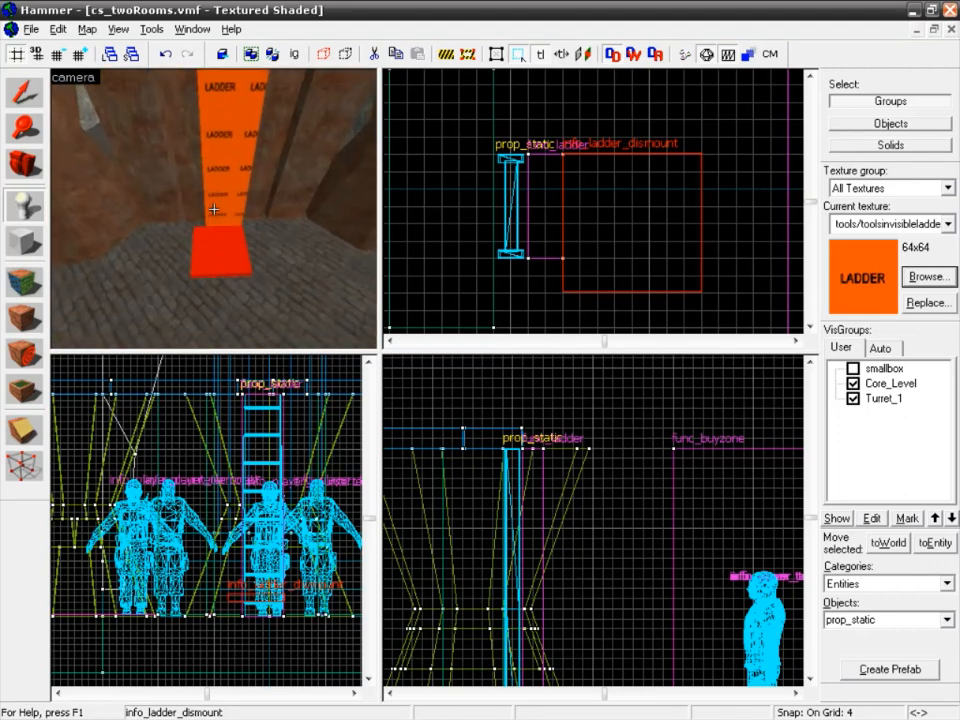
key(z)
click(24, 92)
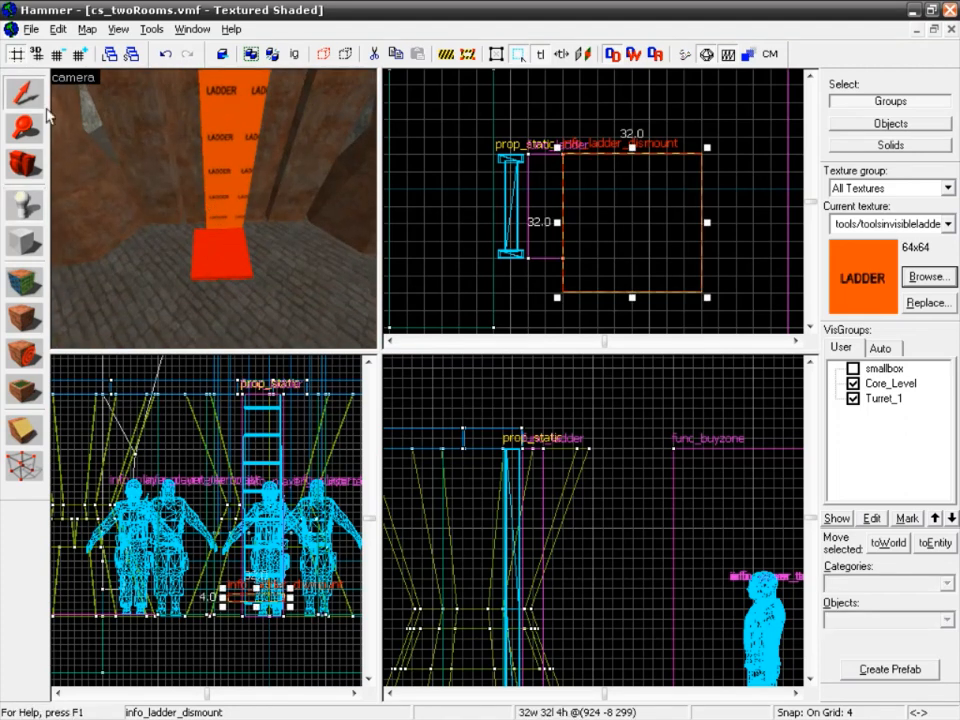
drag(621, 272, 620, 257)
drag(604, 515, 605, 537)
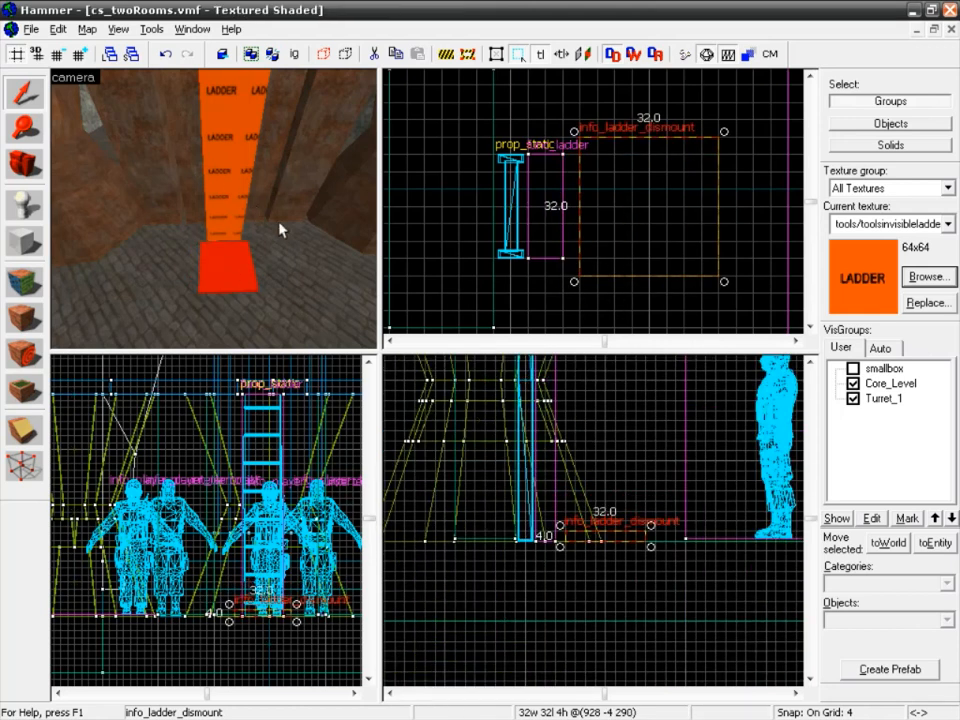
Step: Copy the floor info_ladder_dismount to the top of the wall, directly behind the top of the ladder
key(z)
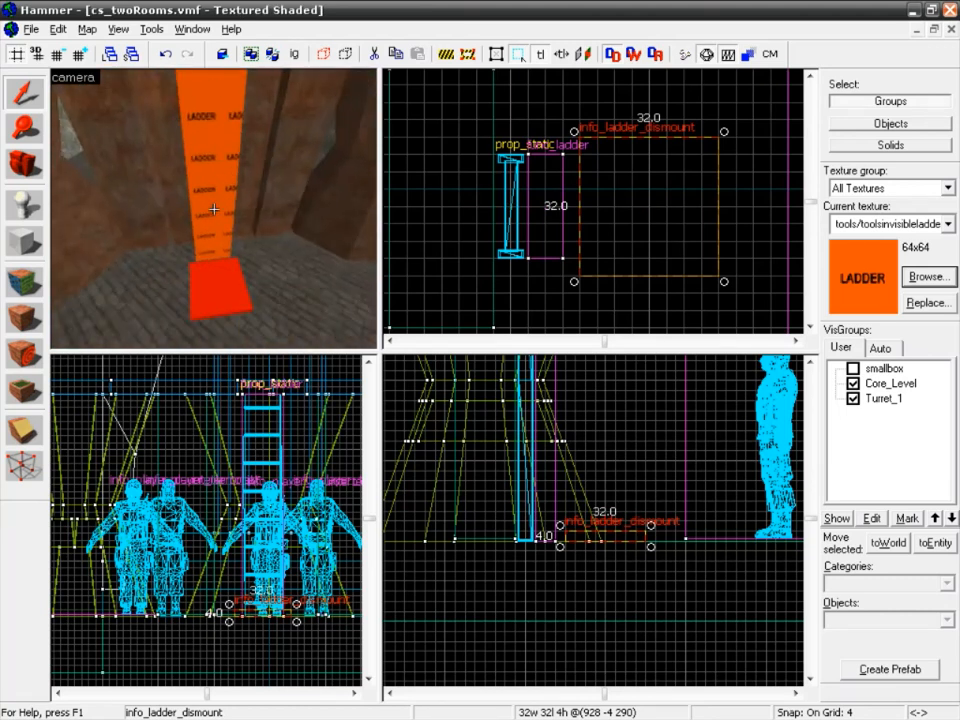
key(s)
key(z)
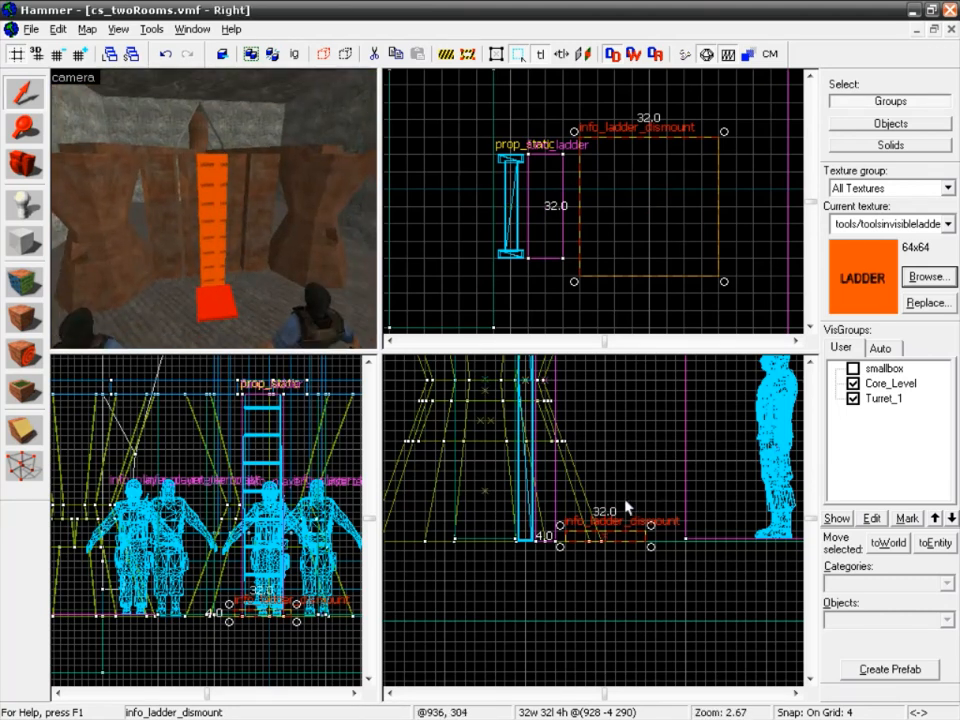
drag(623, 534, 620, 373)
middle_drag(623, 428, 626, 541)
shift+drag(618, 488, 619, 407)
key(ctrl+z)
drag(621, 486, 615, 394)
click(598, 456)
middle_drag(603, 437, 638, 579)
drag(636, 575, 520, 472)
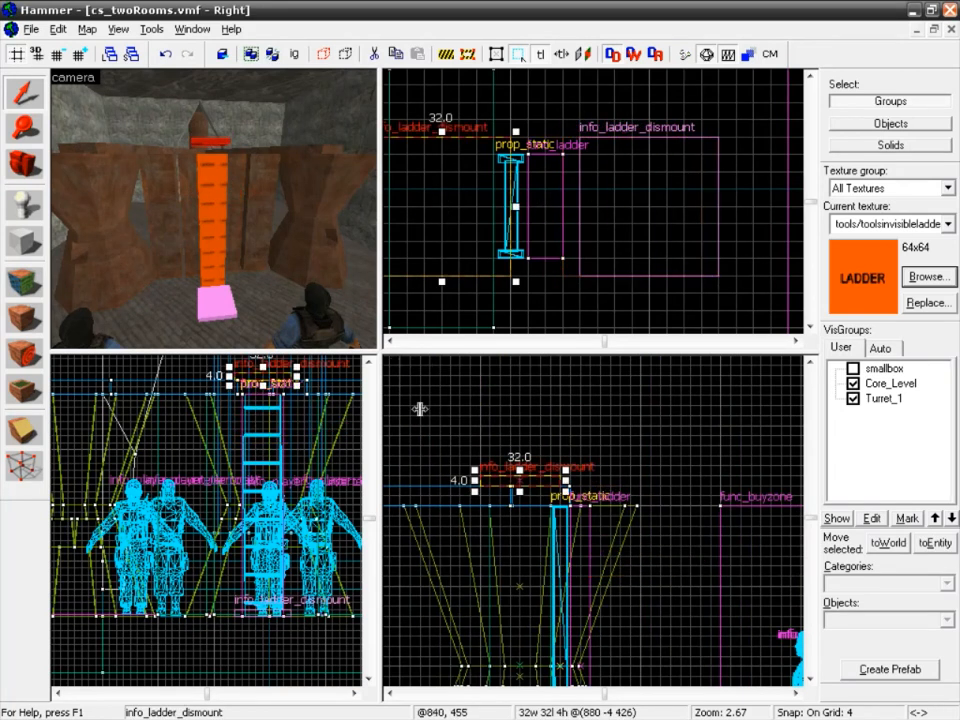
Step: Shift the upper info_ladder_dismount to one side of the ladder and place a copy of it on the opposite side
key(z)
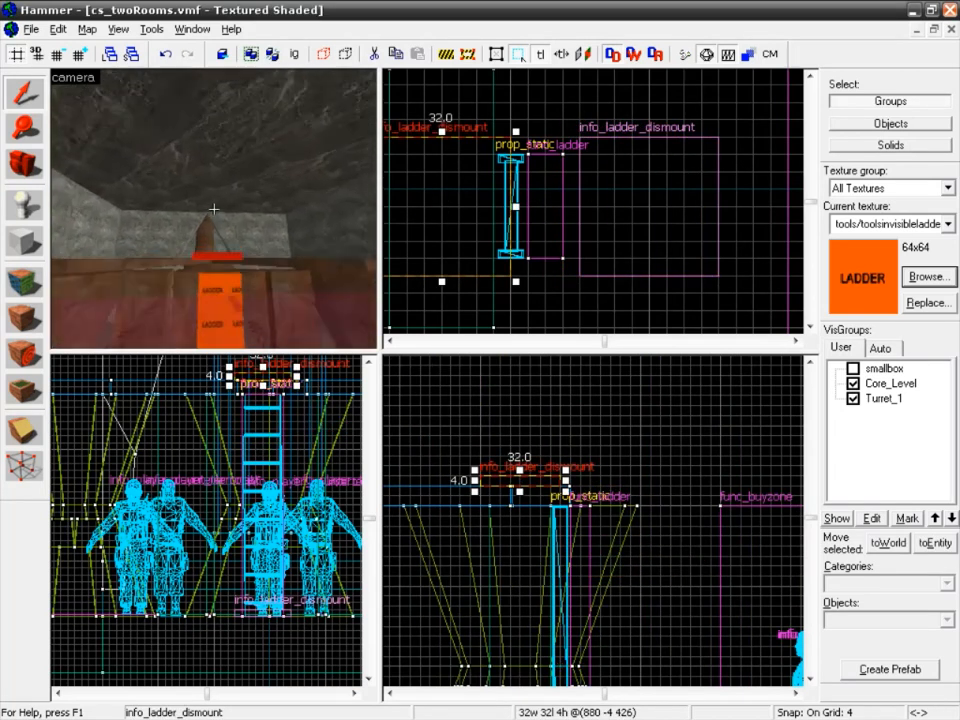
key(w)
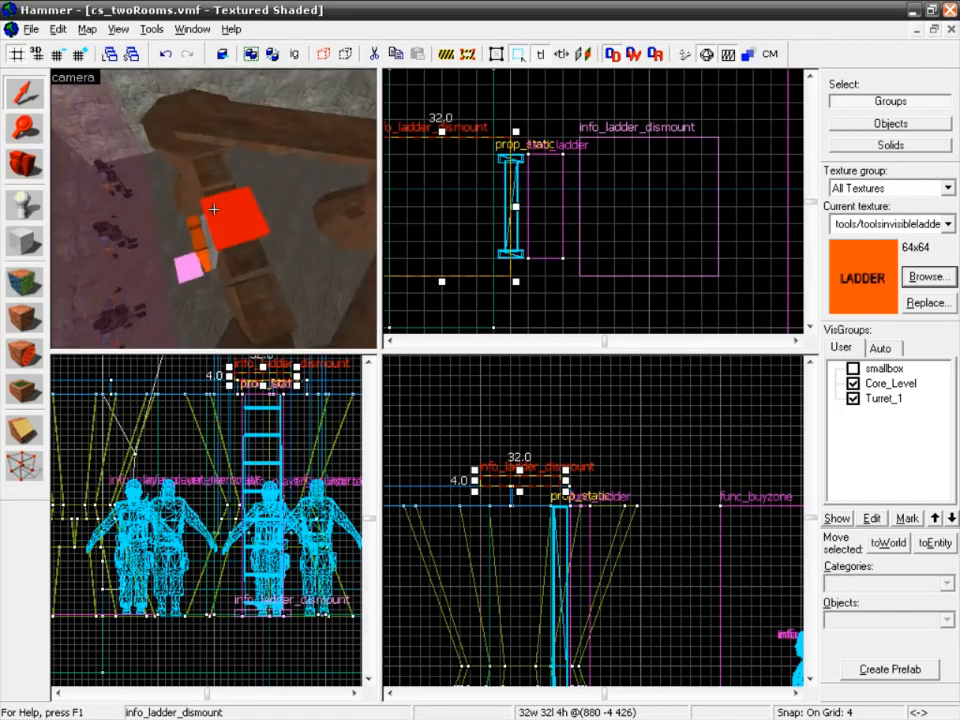
key(z)
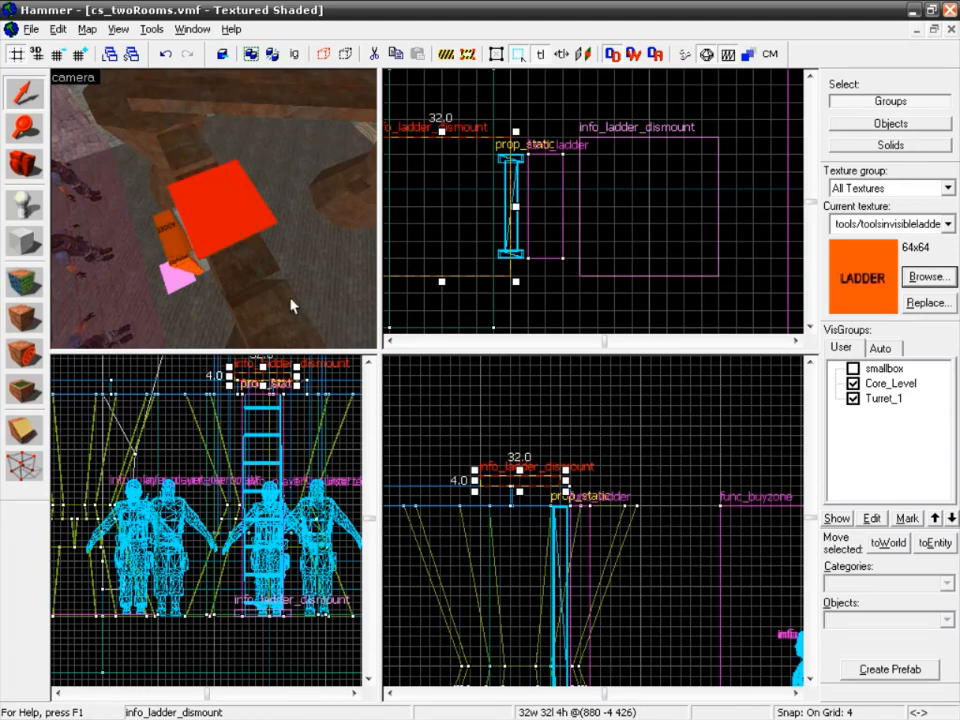
scroll(476, 198, down, 1)
scroll(476, 198, down, 1)
middle_drag(476, 198, 568, 244)
shift+drag(560, 233, 555, 131)
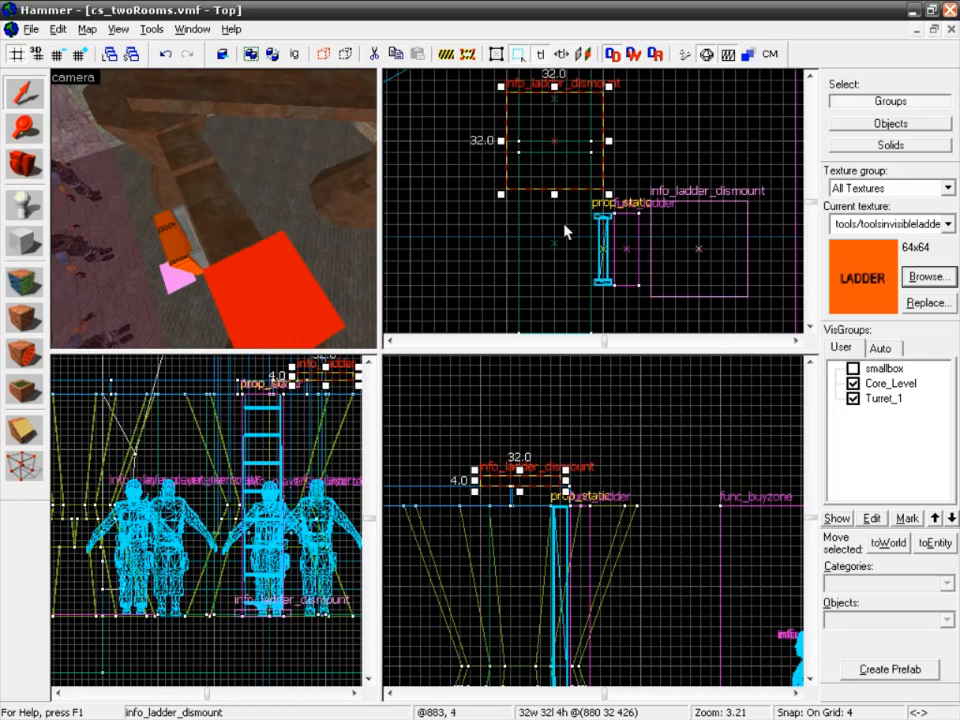
mouse_move(551, 129)
shift+mouse_down()
mouse_move(544, 311)
mouse_move(549, 223)
shift+mouse_up()
drag(644, 169, 646, 241)
Step: Review the three info_ladder_dismount entities and the func_ladder brush, and check the func_ladder's object properties
click(175, 236)
key(z)
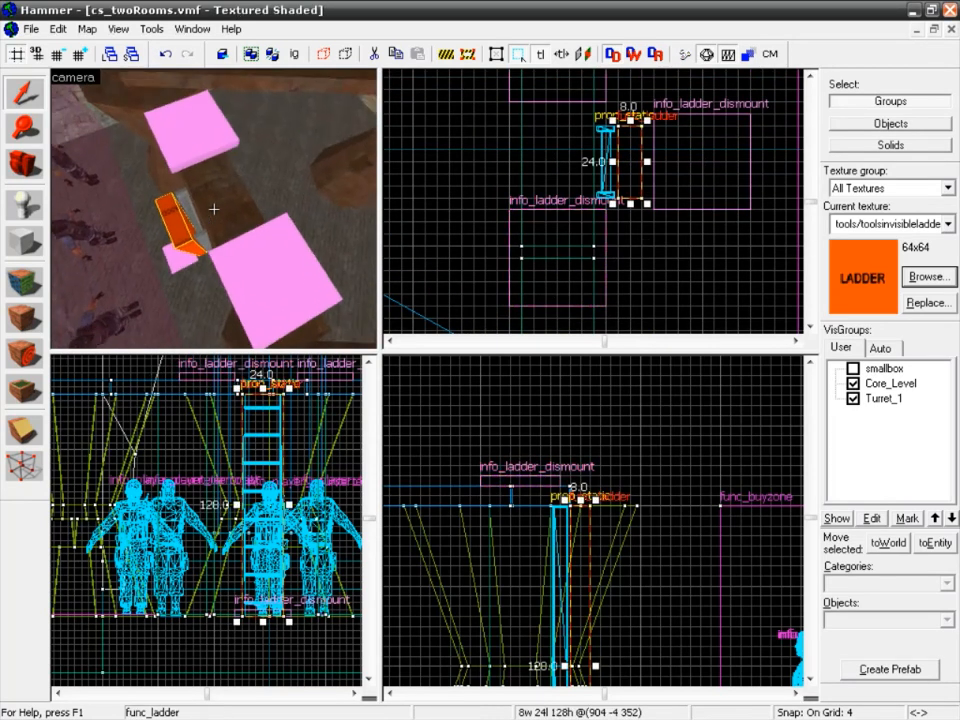
key(s)
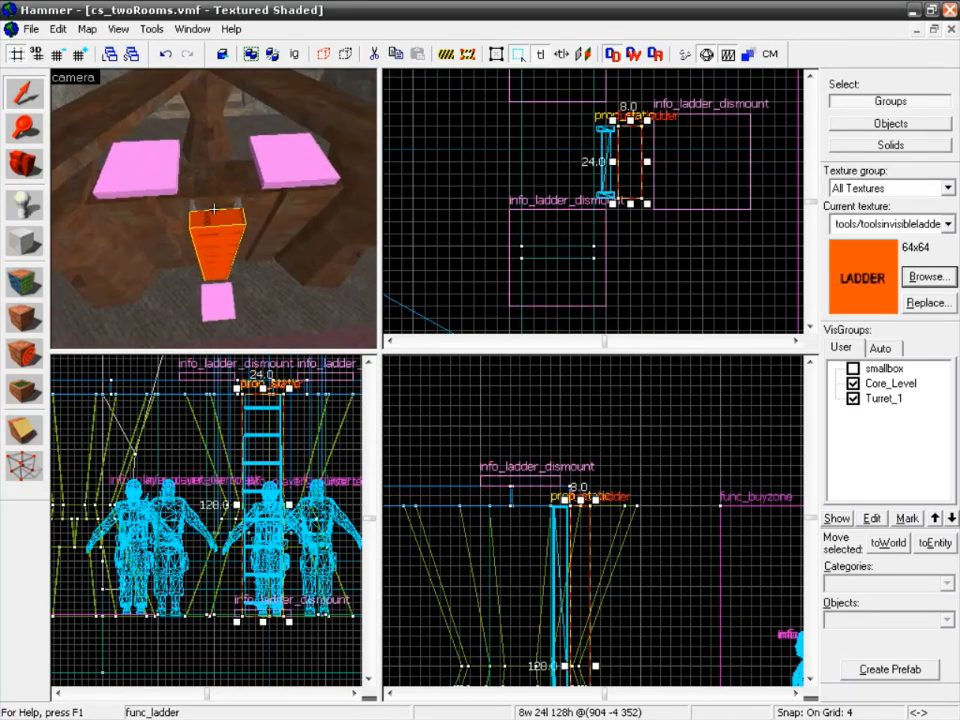
key(z)
click(133, 167)
click(300, 192)
click(214, 299)
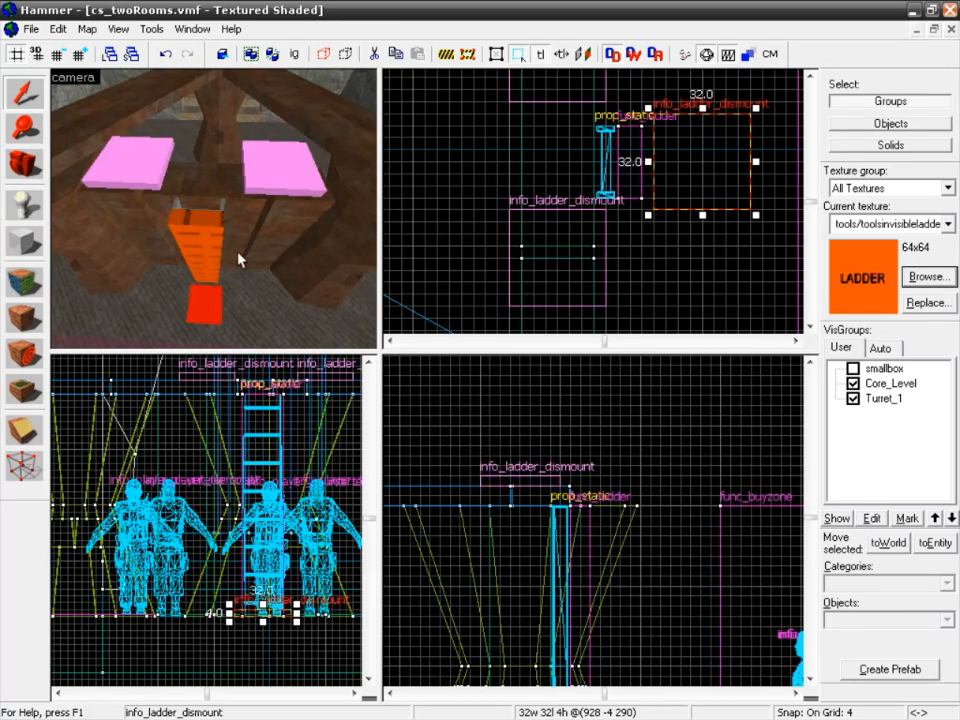
click(257, 171)
click(154, 163)
click(205, 306)
click(199, 239)
double_click(197, 231)
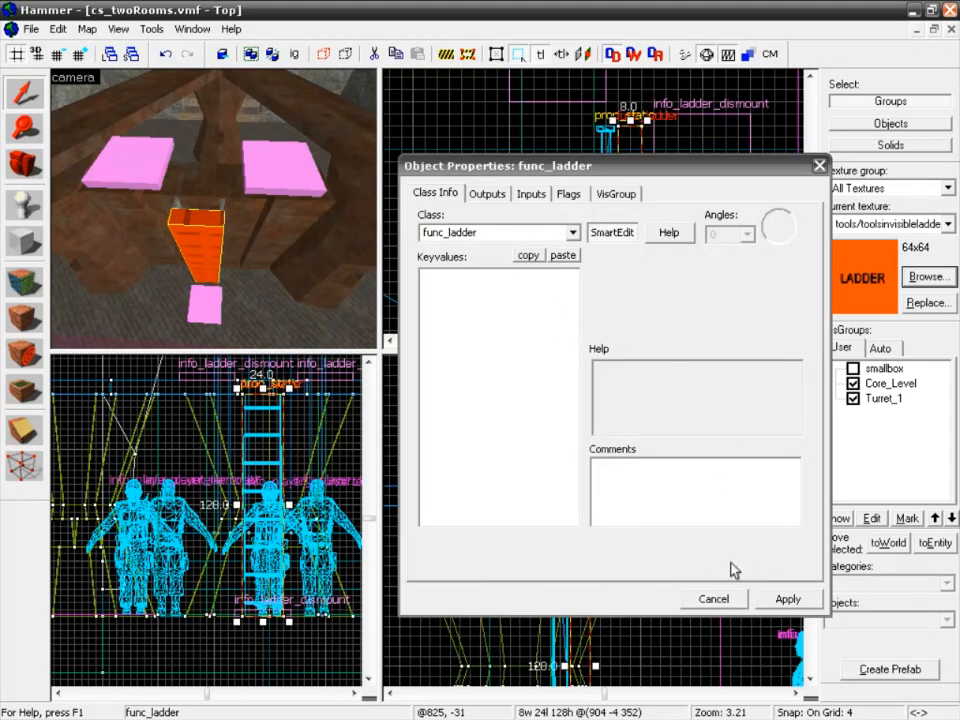
click(716, 598)
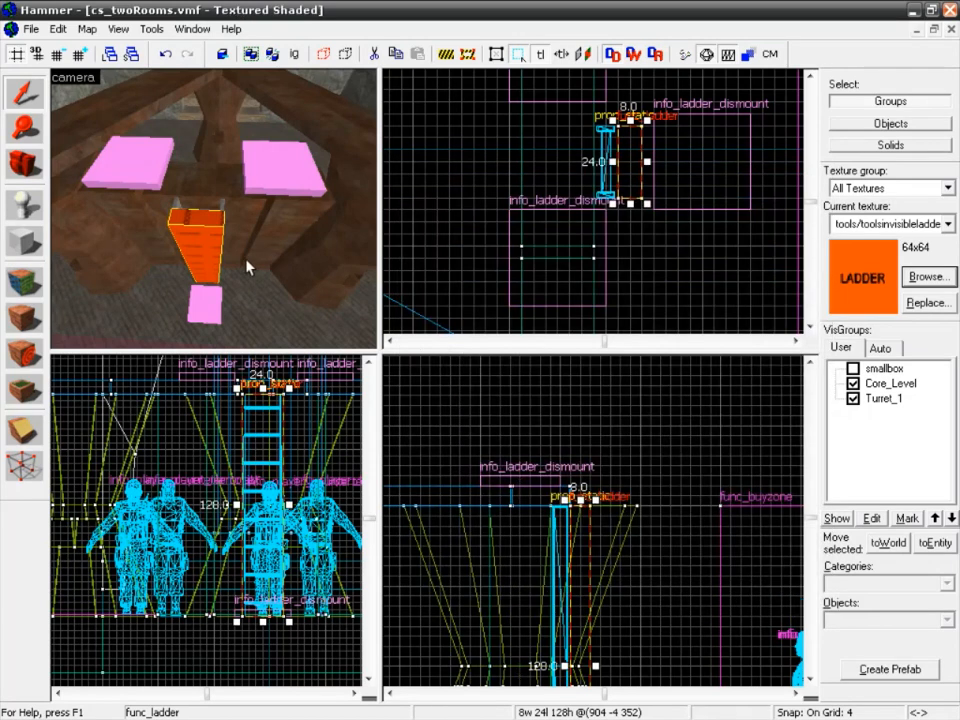
Step: Inspect the ladder setup and the surrounding rusty metal structure from floor level to above the wall
key(z)
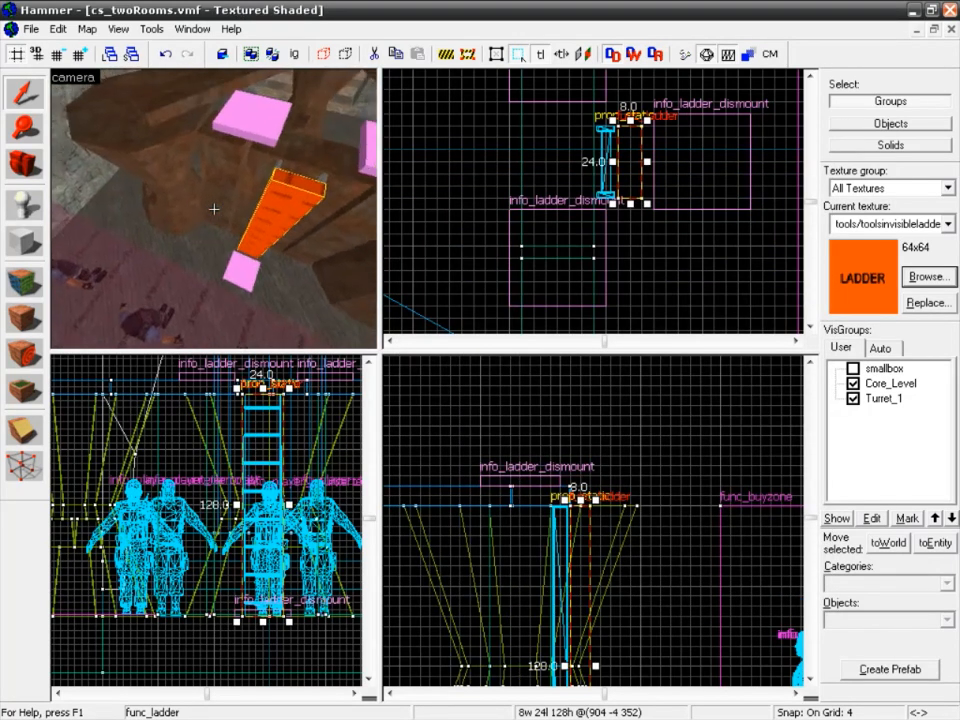
key(w)
key(s)
key(s)
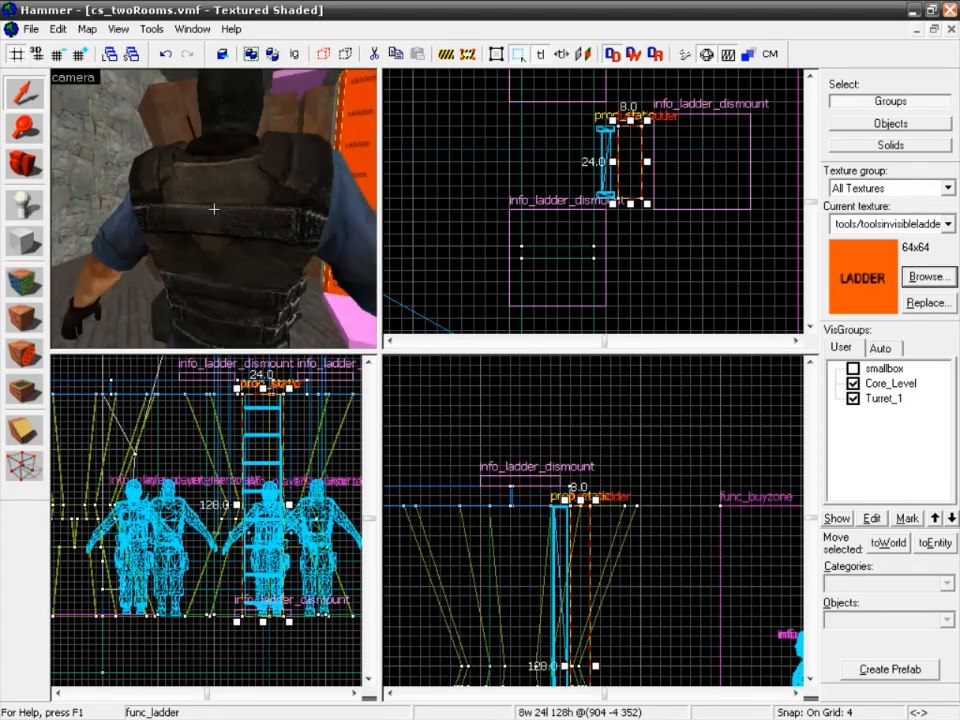
key(s)
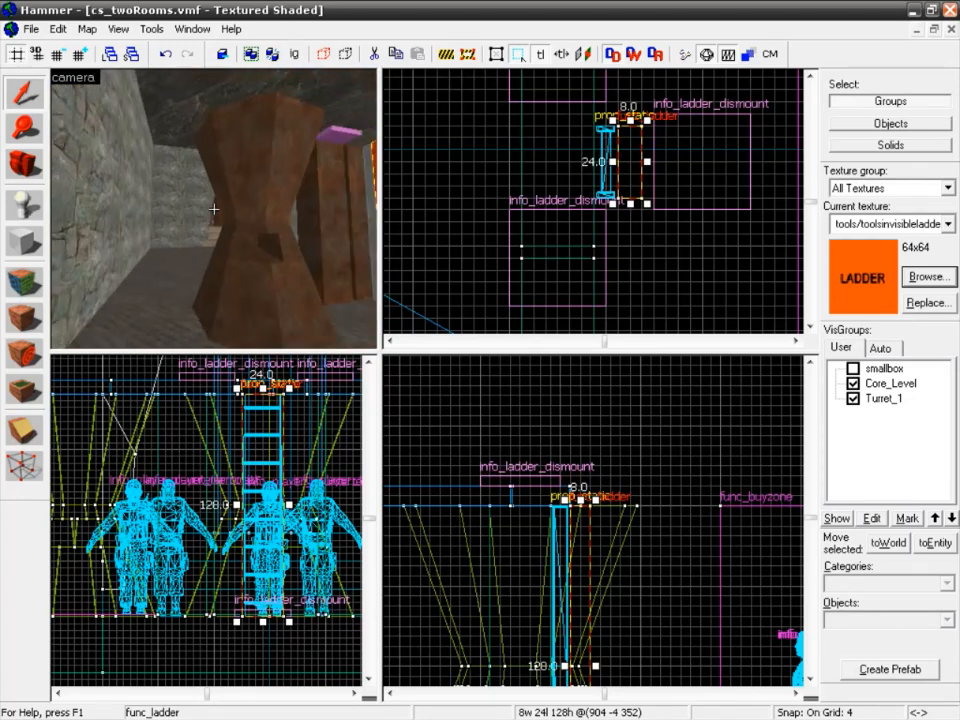
key(w)
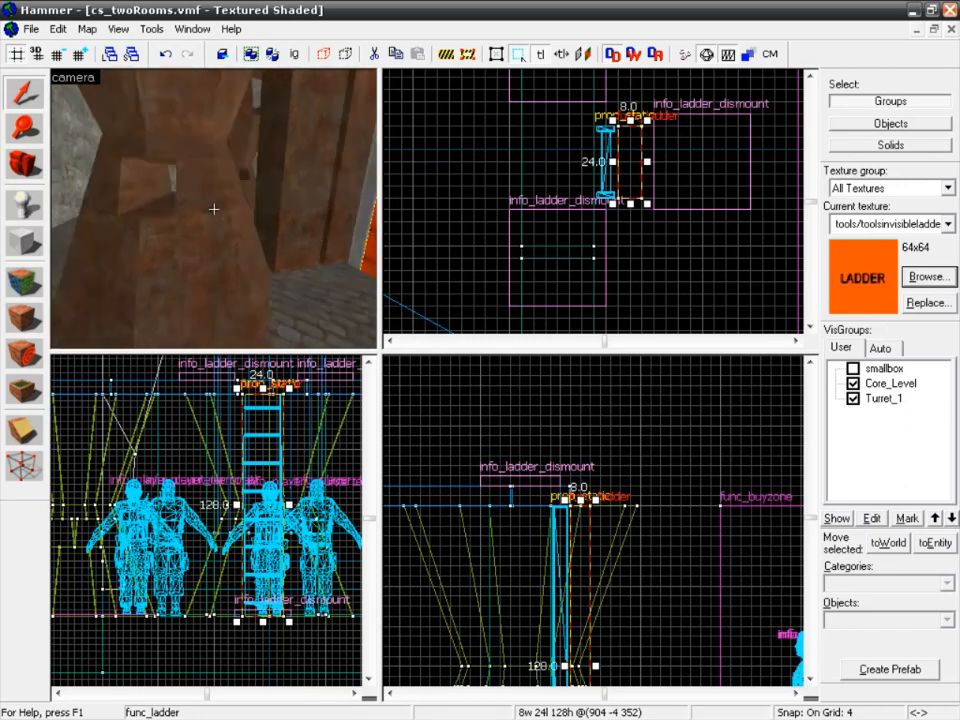
key(w)
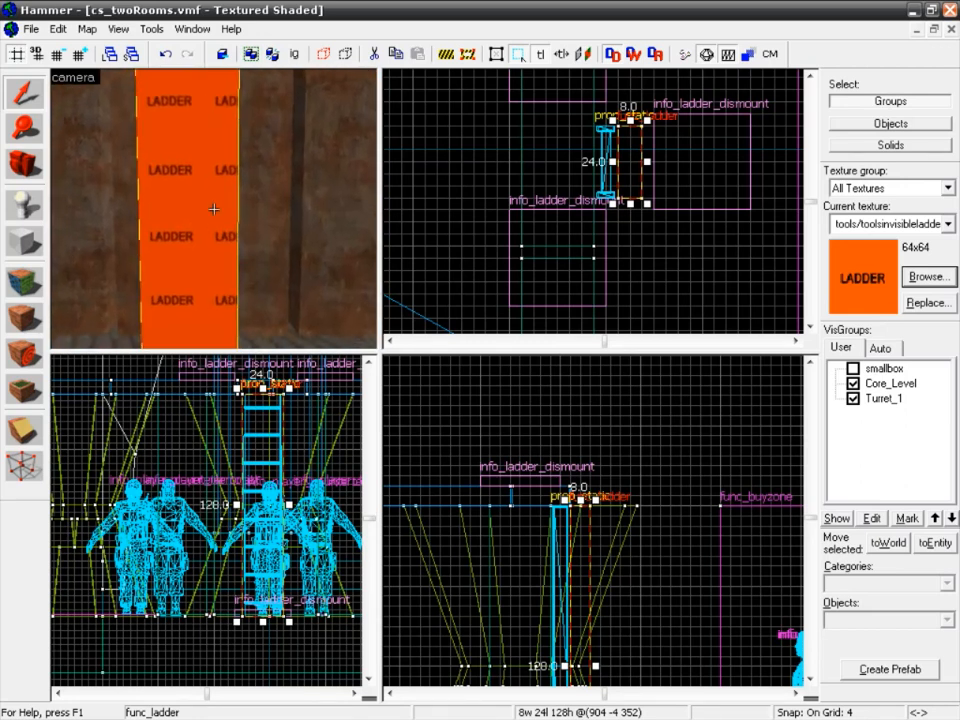
key(w)
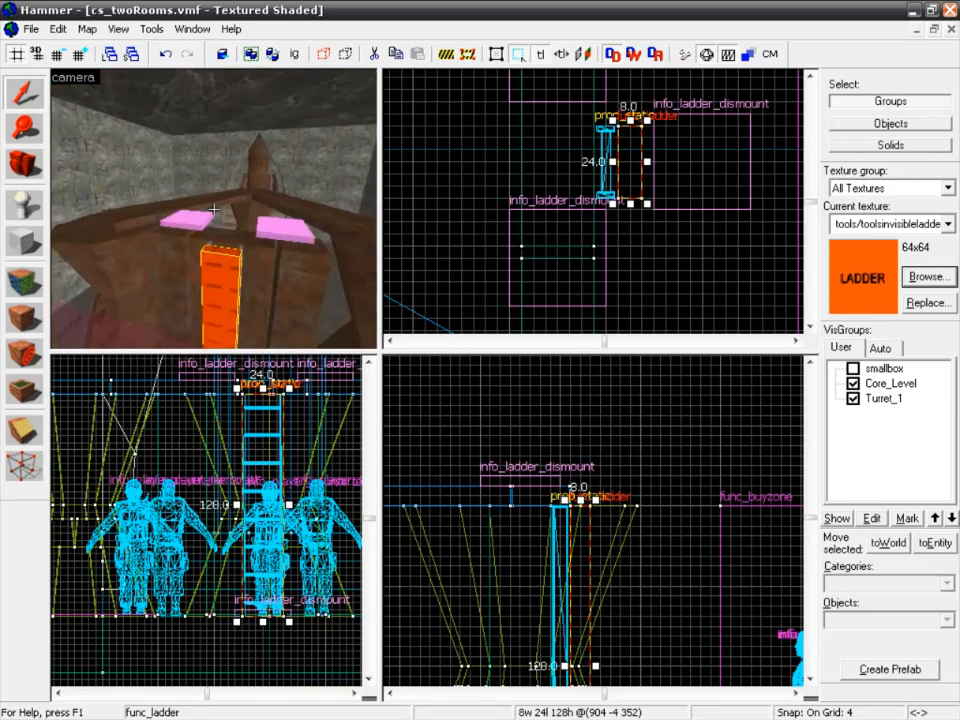
key(w)
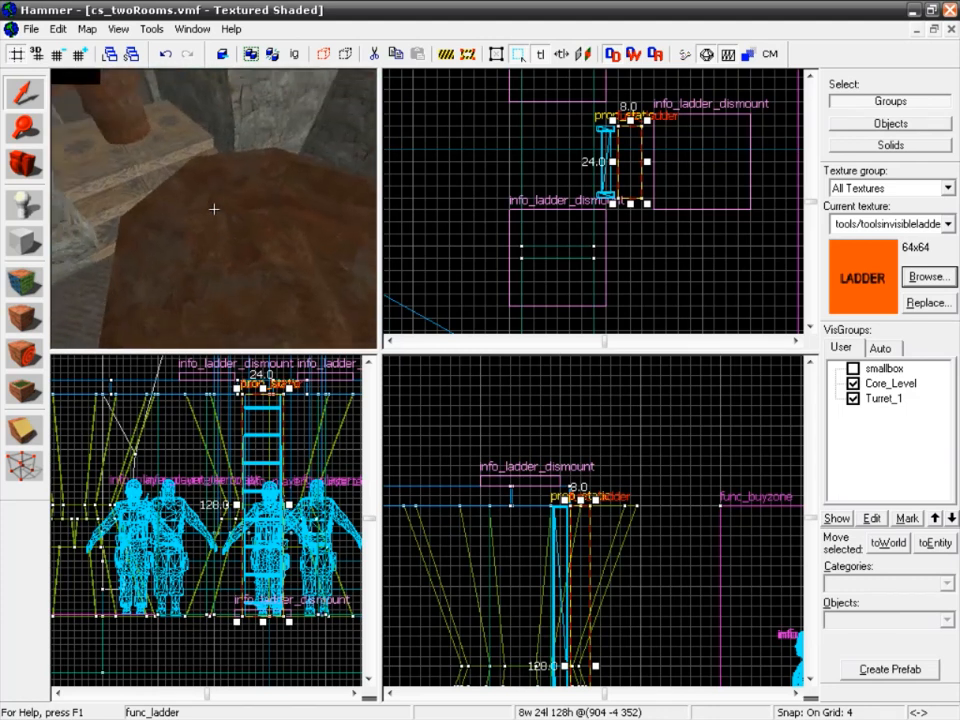
key(w)
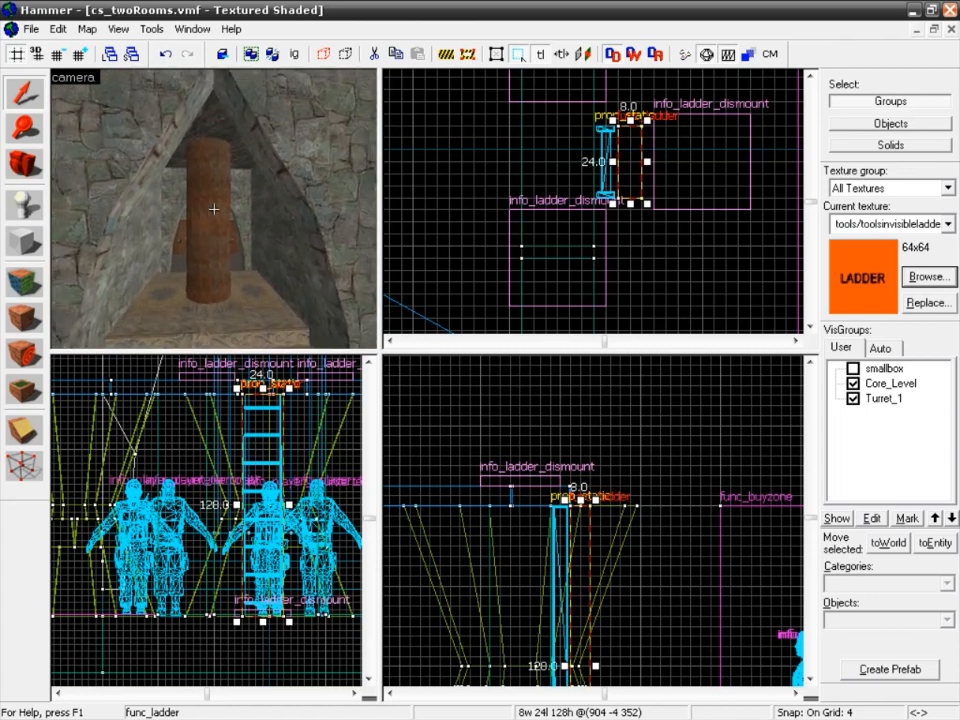
key(s)
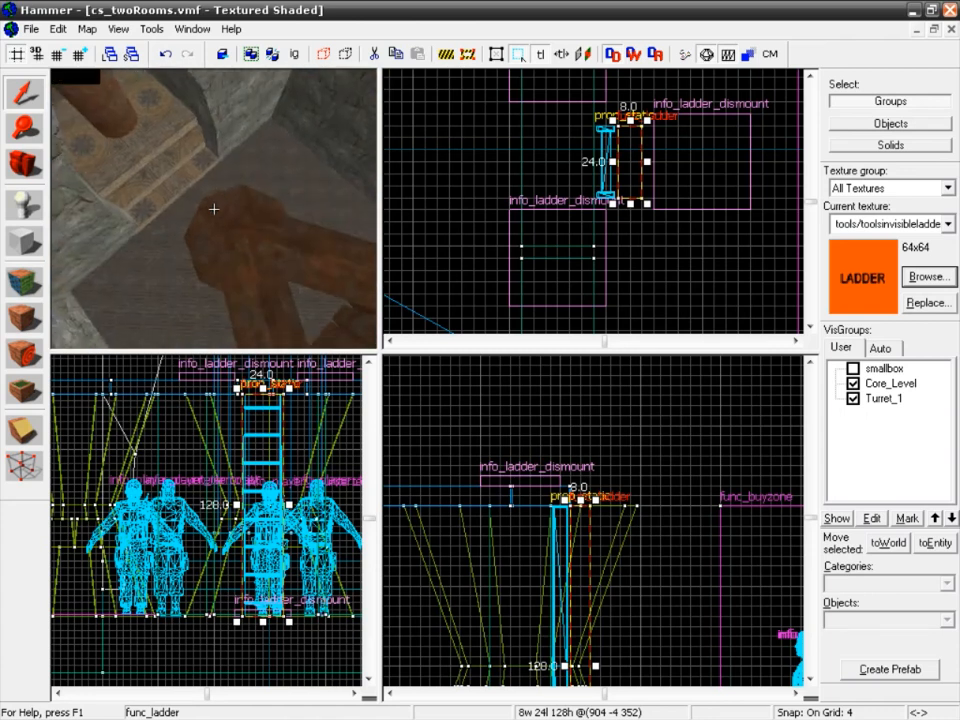
key(z)
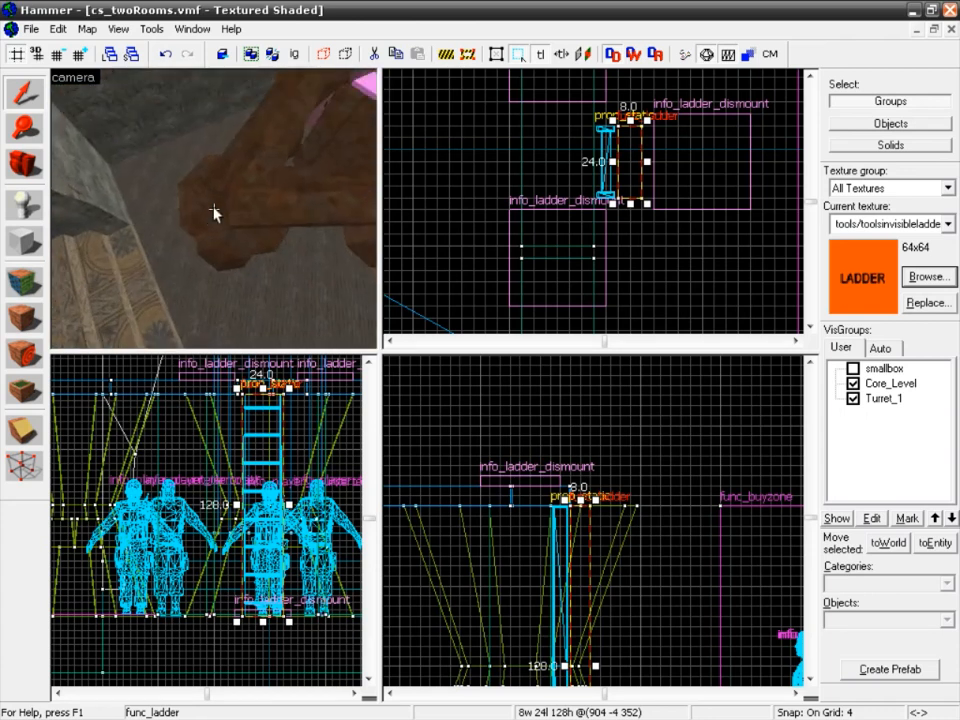